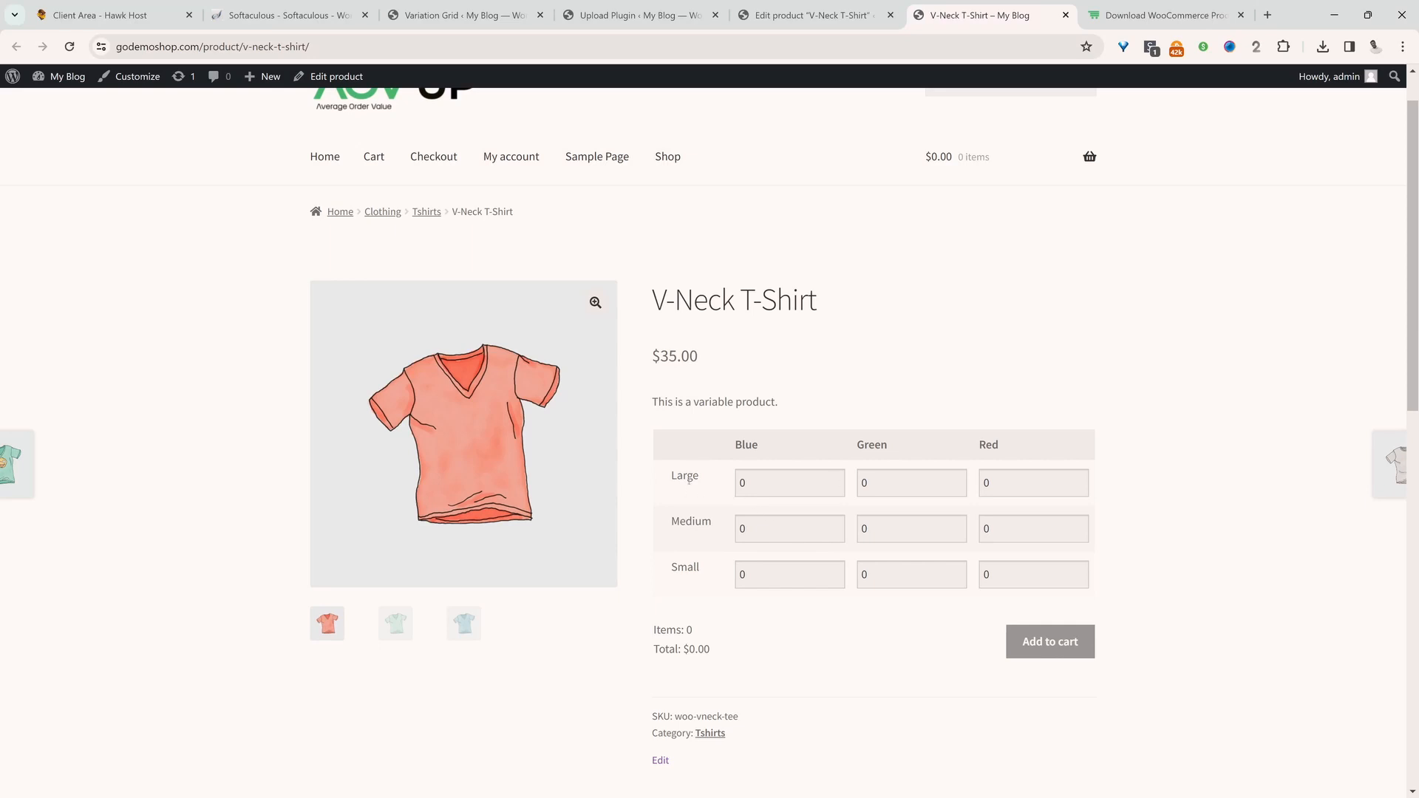
# Enter V-Neck T-Shirt quantities in the variation grid: 4 for Large Blue, 2 for Large Red and 6 for Small Green
pyautogui.moveTo(762, 487); pyautogui.dragTo(691, 469)
pyautogui.write('4')
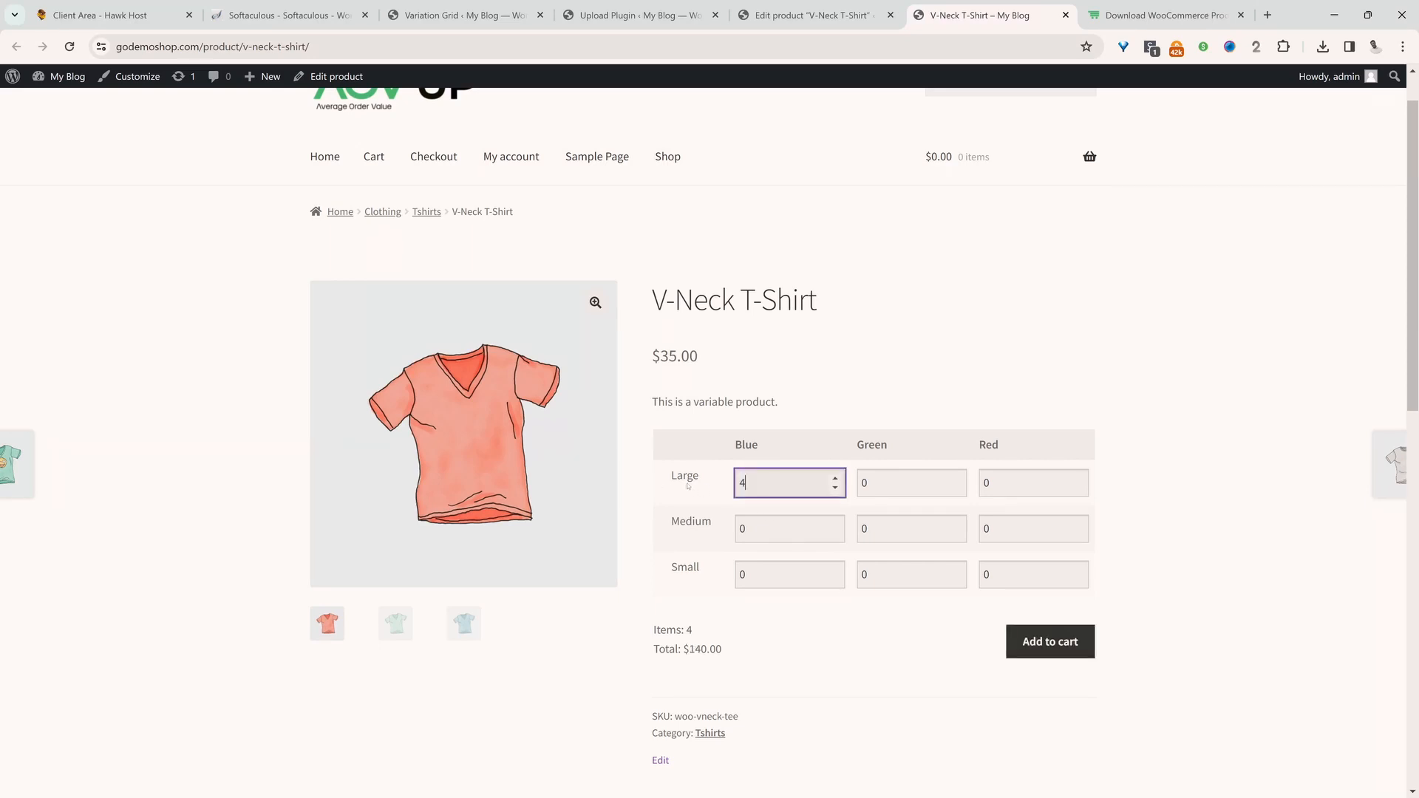
pyautogui.press('Tab')
pyautogui.press('Tab')
pyautogui.write('2')
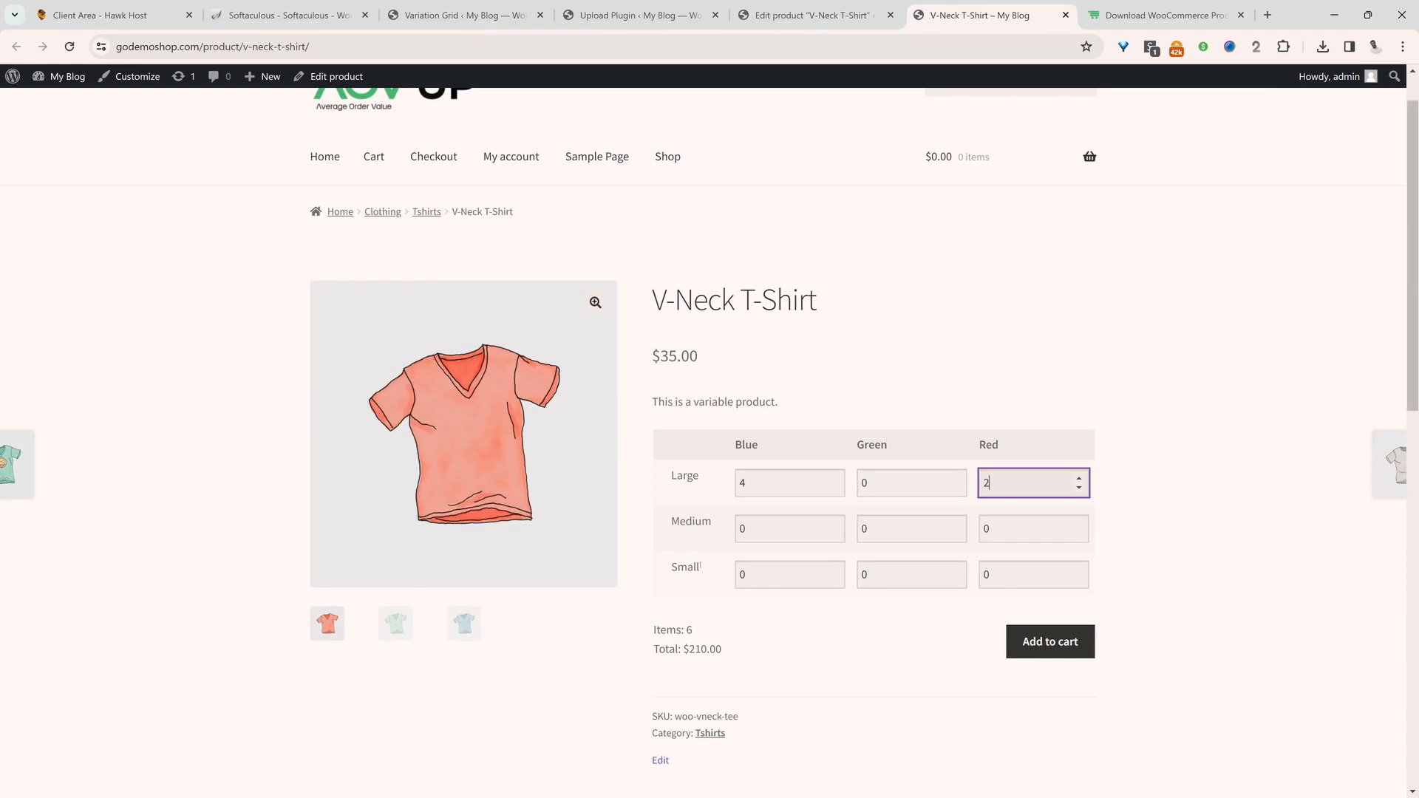
pyautogui.doubleClick(871, 580)
pyautogui.write('6')
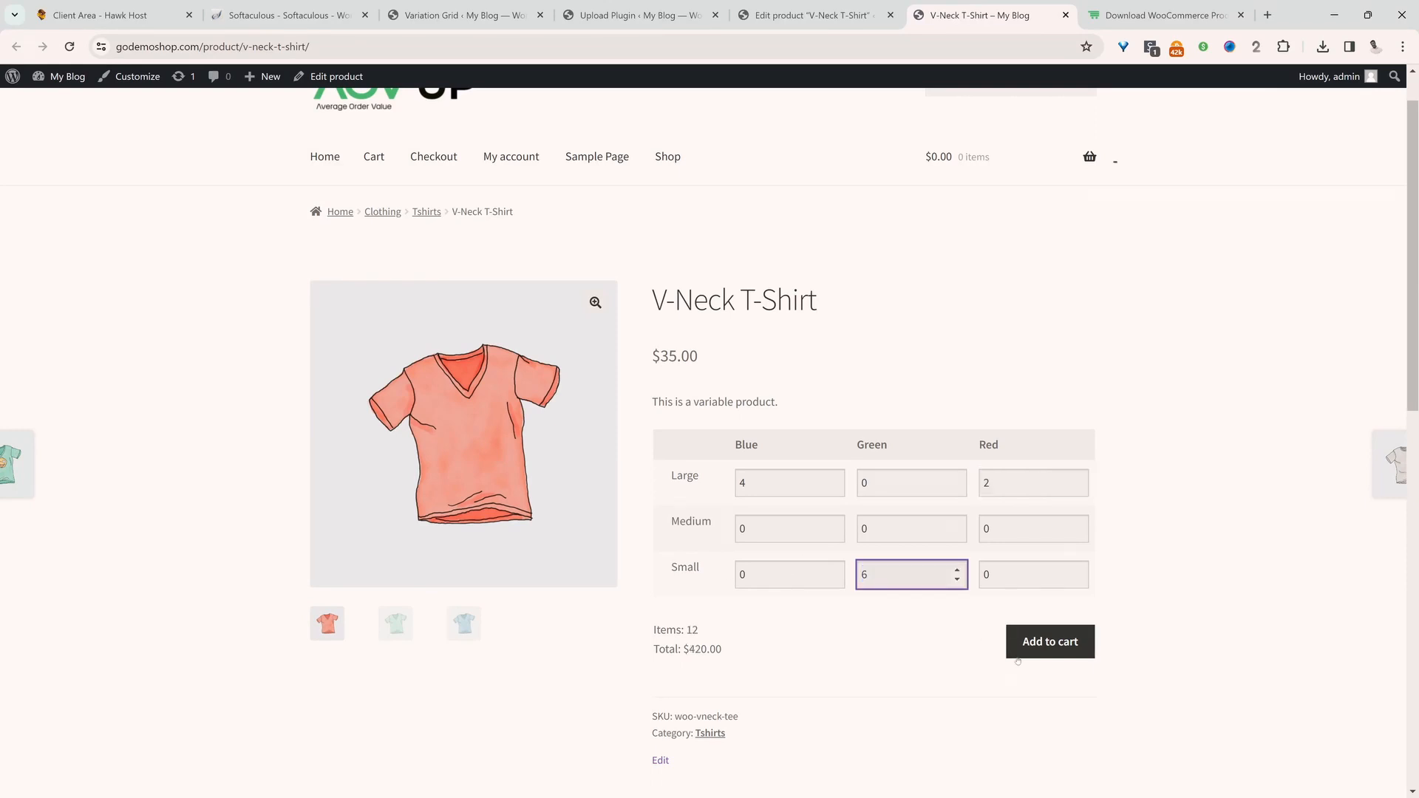
# Check the item count and order total below the variation grid against the product's unit price
pyautogui.moveTo(666, 630); pyautogui.dragTo(700, 631)
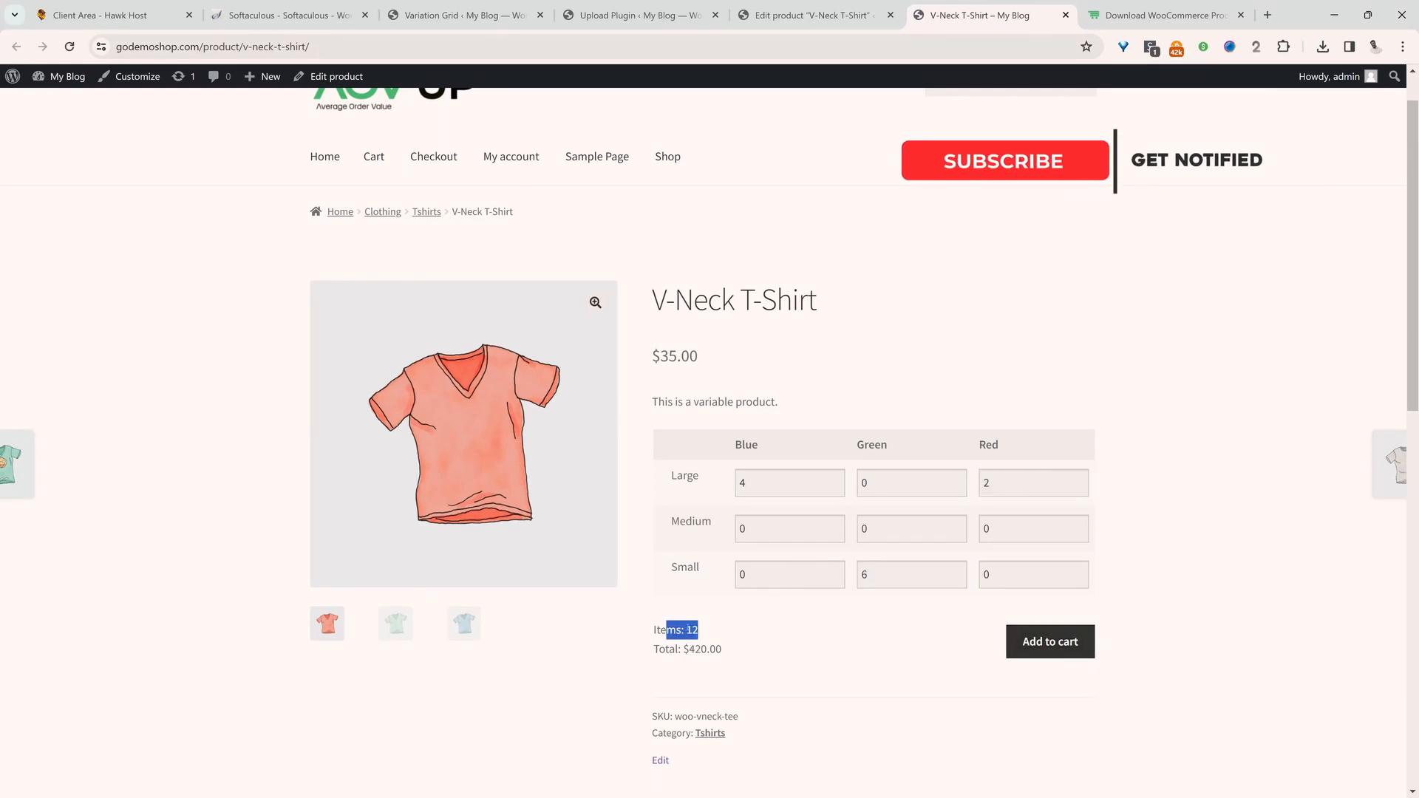
pyautogui.click(730, 651)
pyautogui.moveTo(731, 650); pyautogui.dragTo(689, 650)
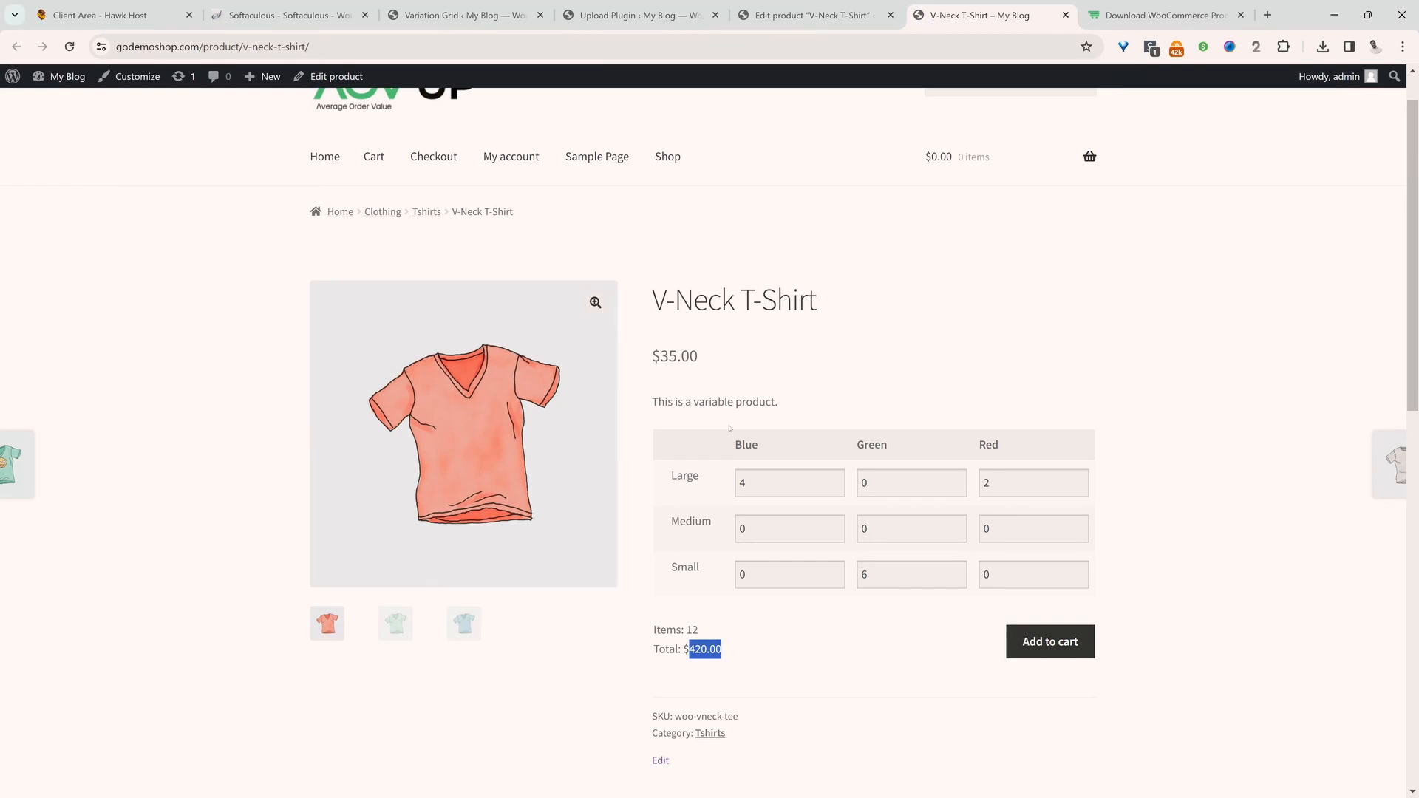
pyautogui.moveTo(699, 357); pyautogui.dragTo(669, 356)
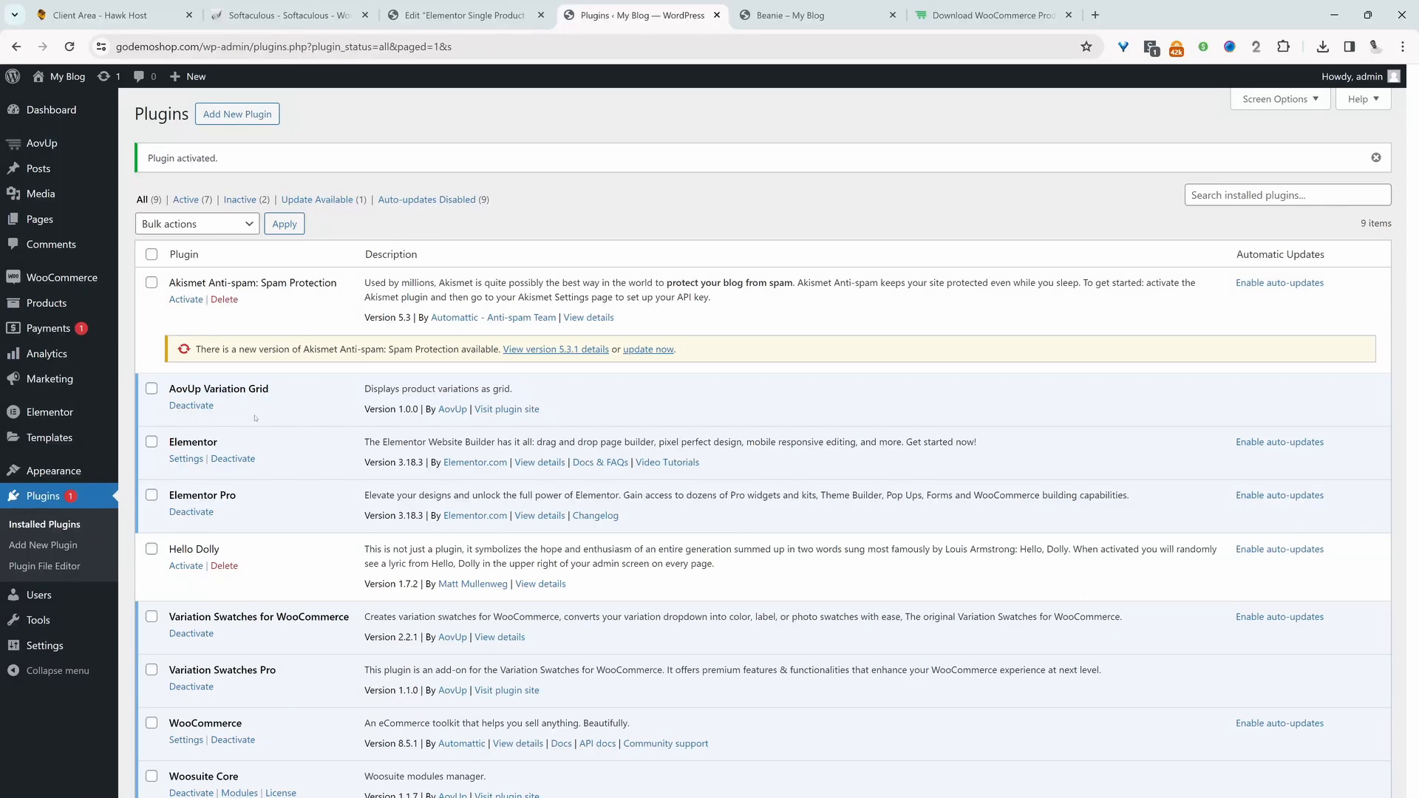
# Open the AovUp Variation Grid settings and review the display choices for variation images
pyautogui.moveTo(44, 143)
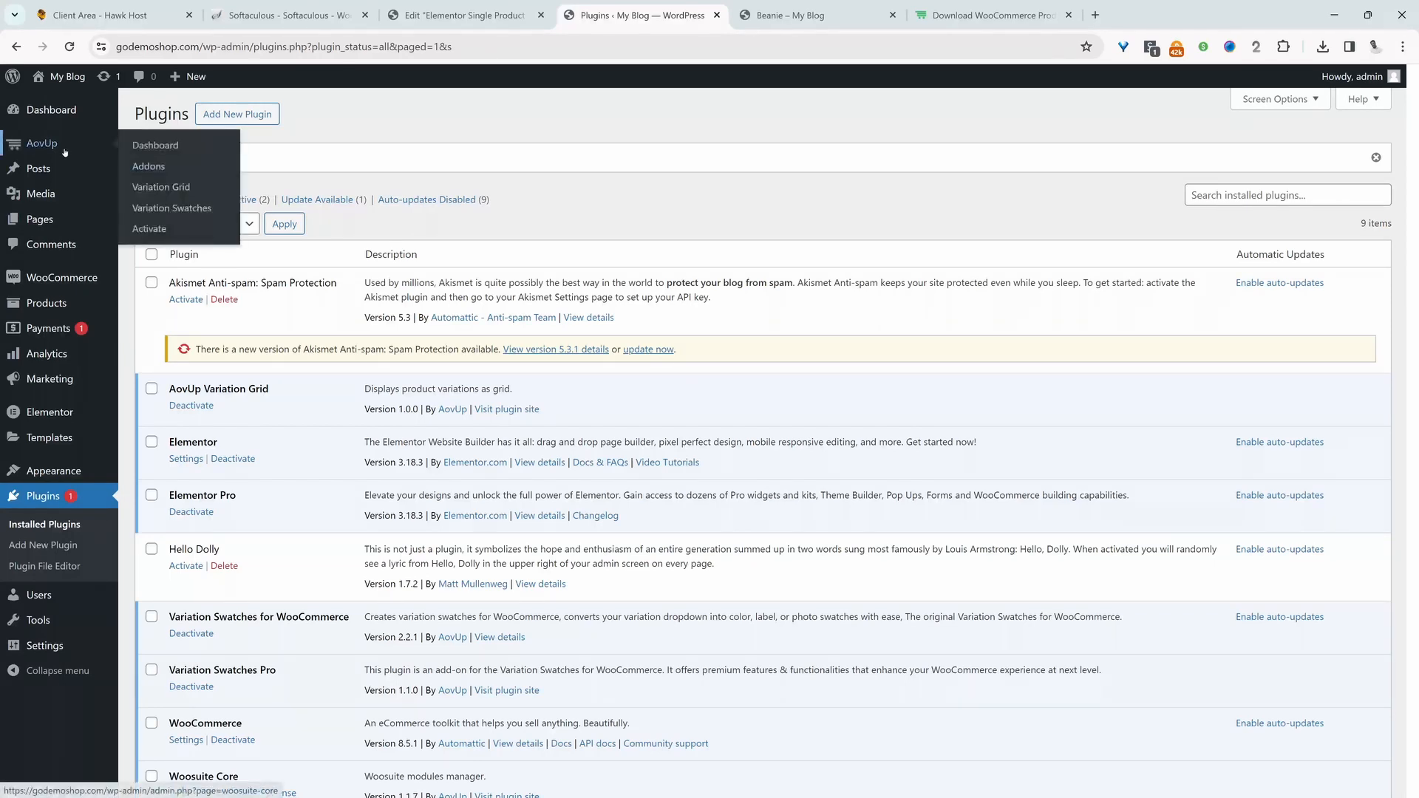
pyautogui.click(168, 188)
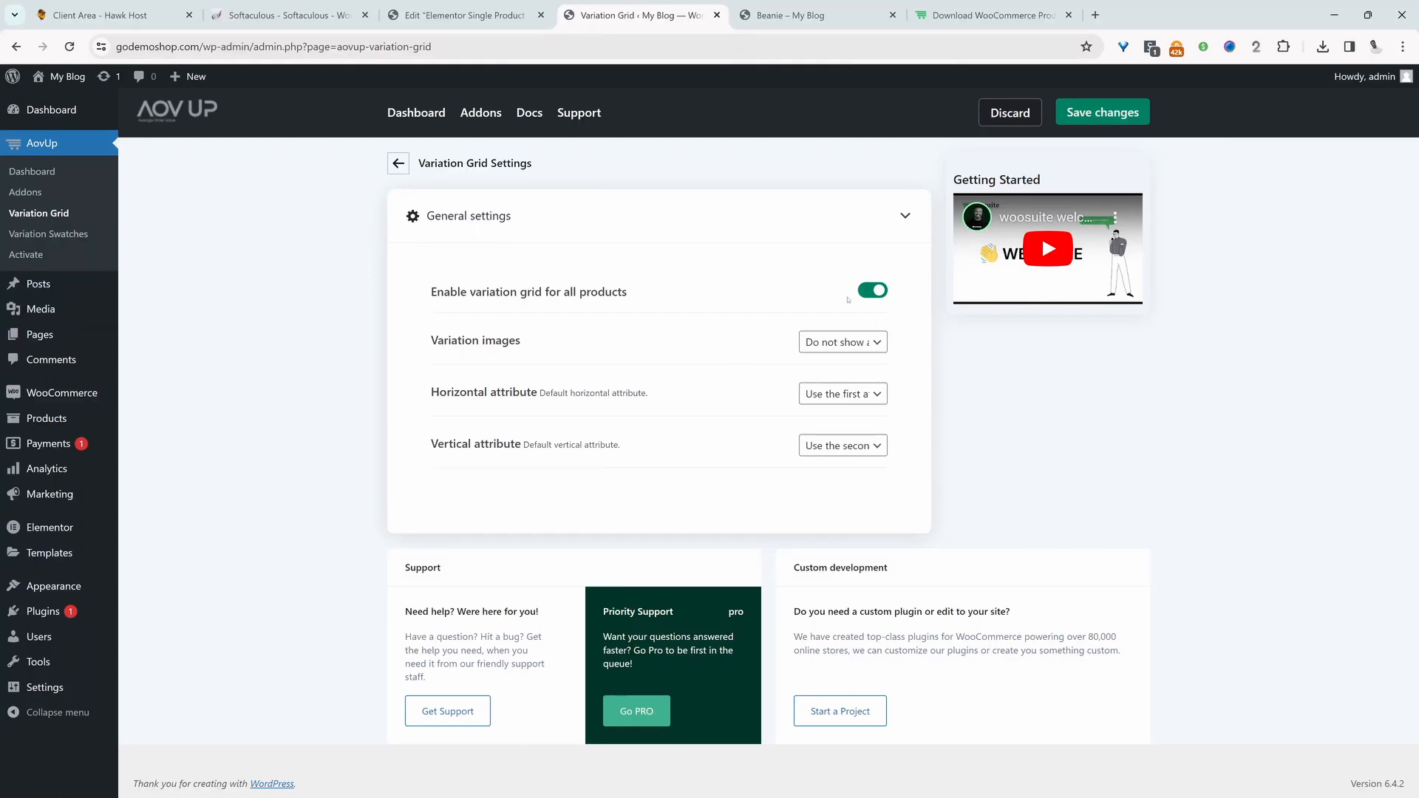
pyautogui.click(826, 348)
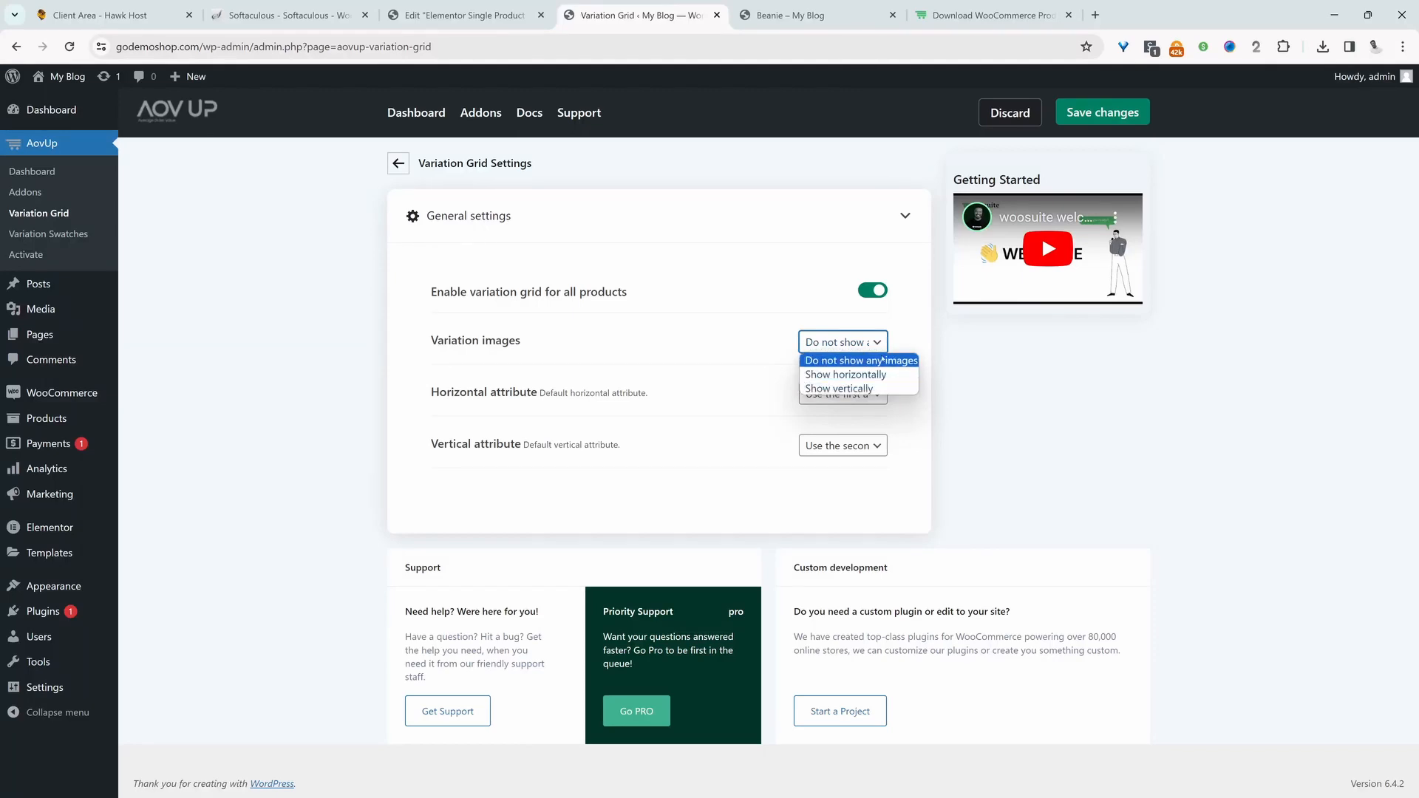
pyautogui.click(915, 337)
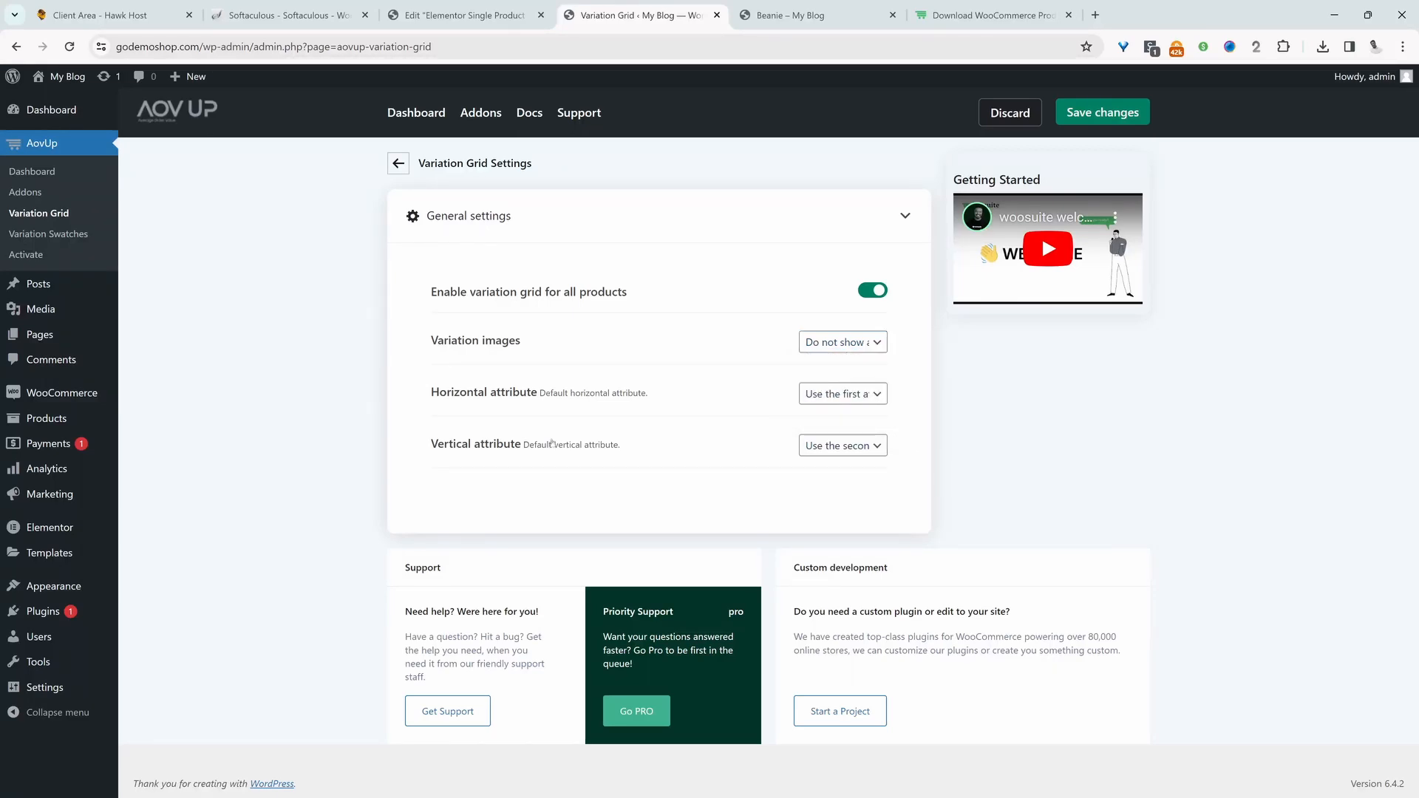
# Set the default horizontal attribute to Color and the vertical attribute to Size, and save the grid settings
pyautogui.click(831, 399)
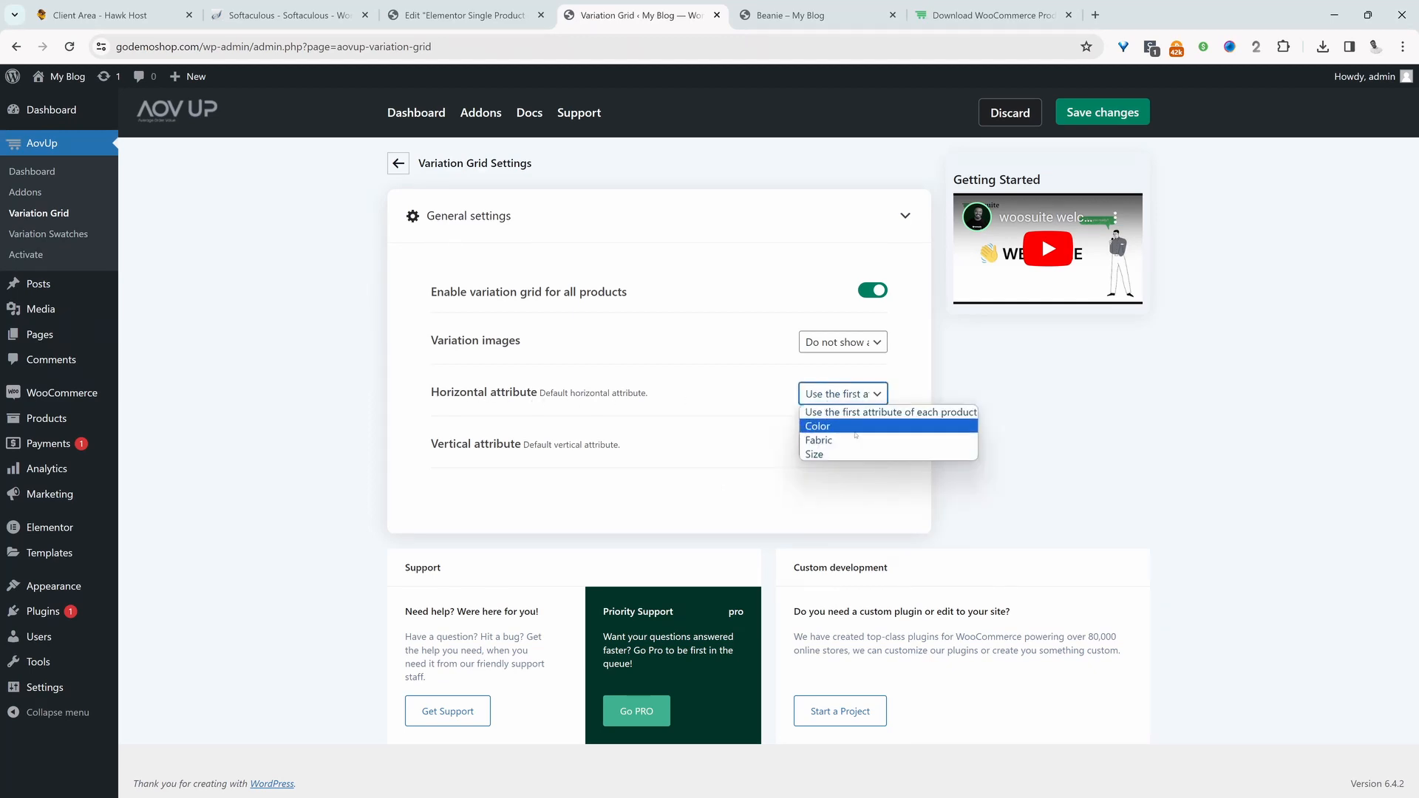
pyautogui.click(856, 427)
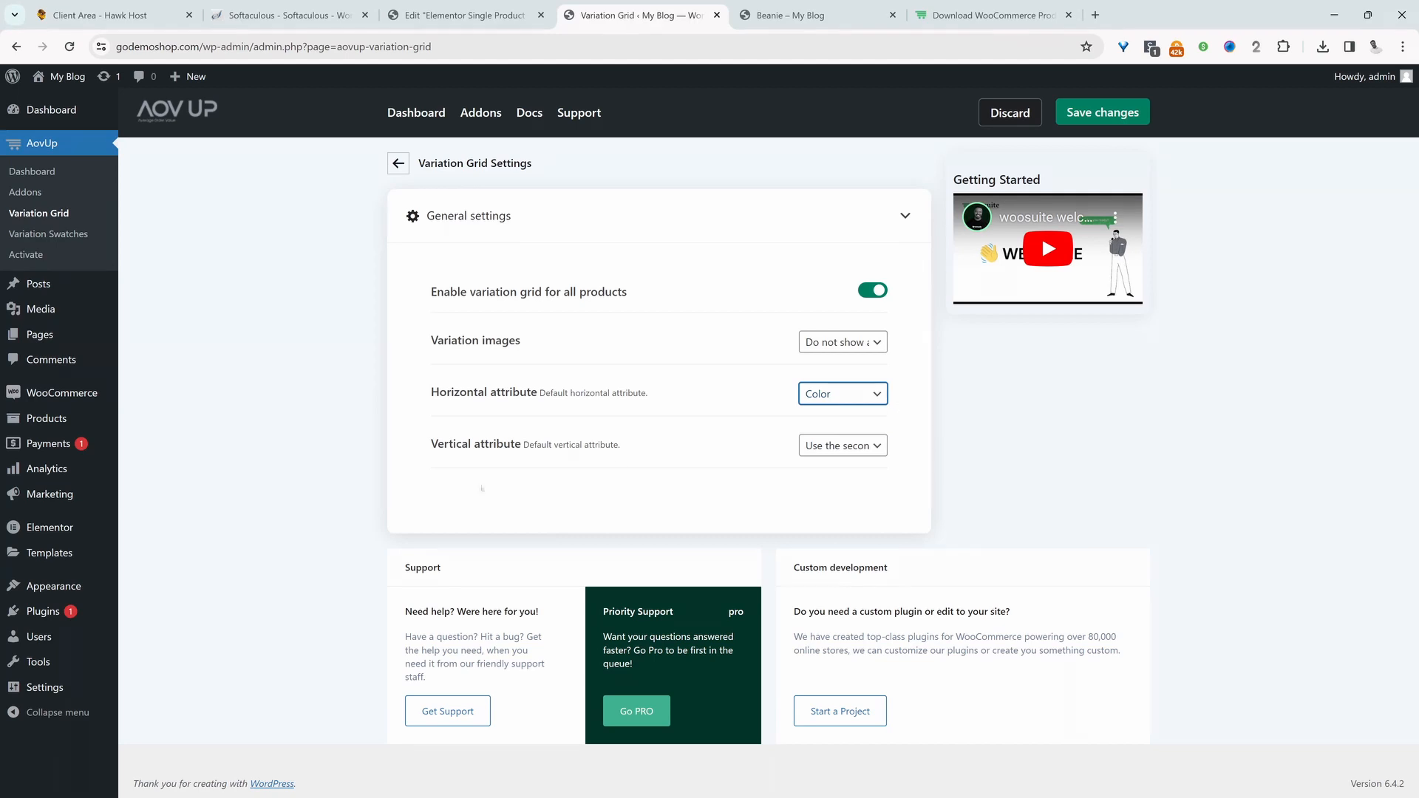
pyautogui.click(862, 448)
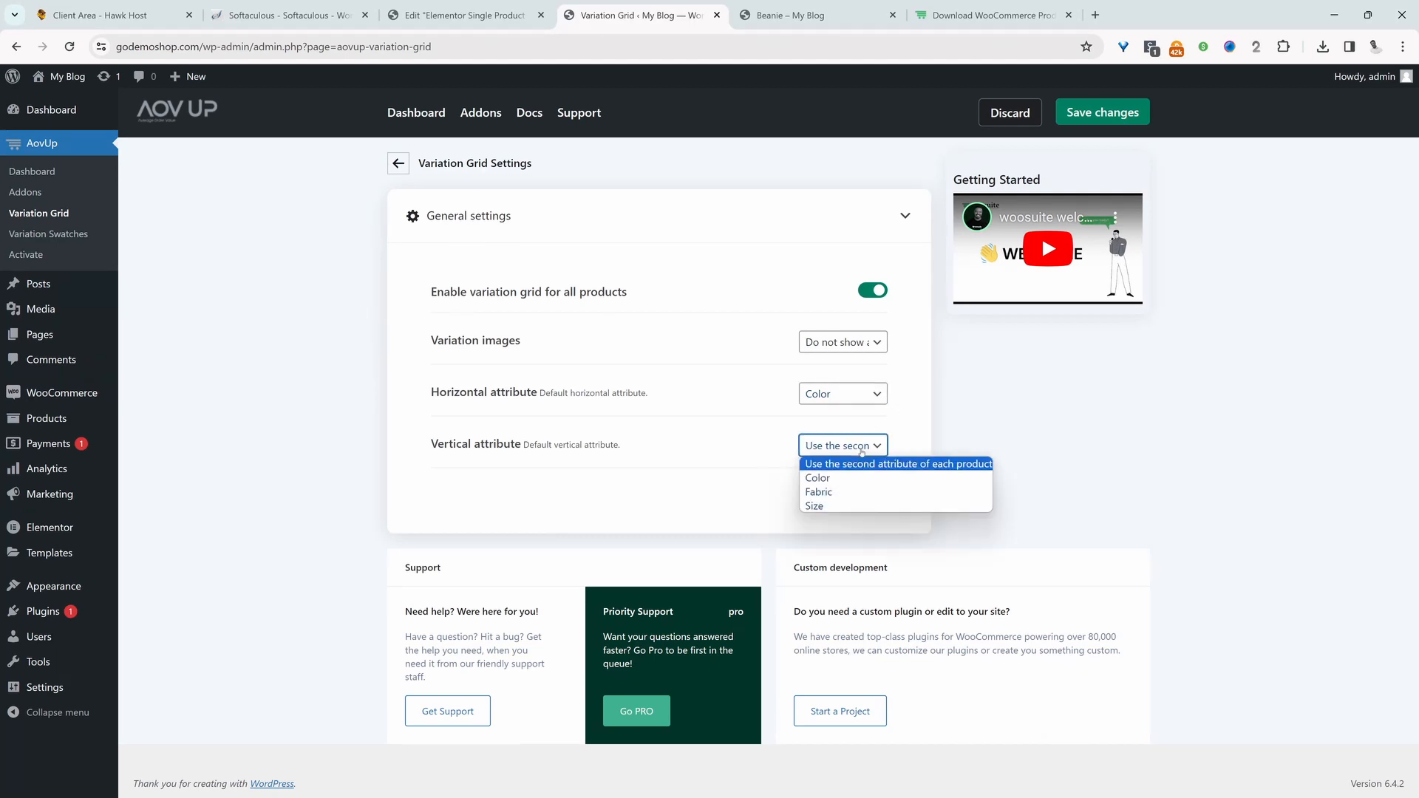
pyautogui.click(846, 507)
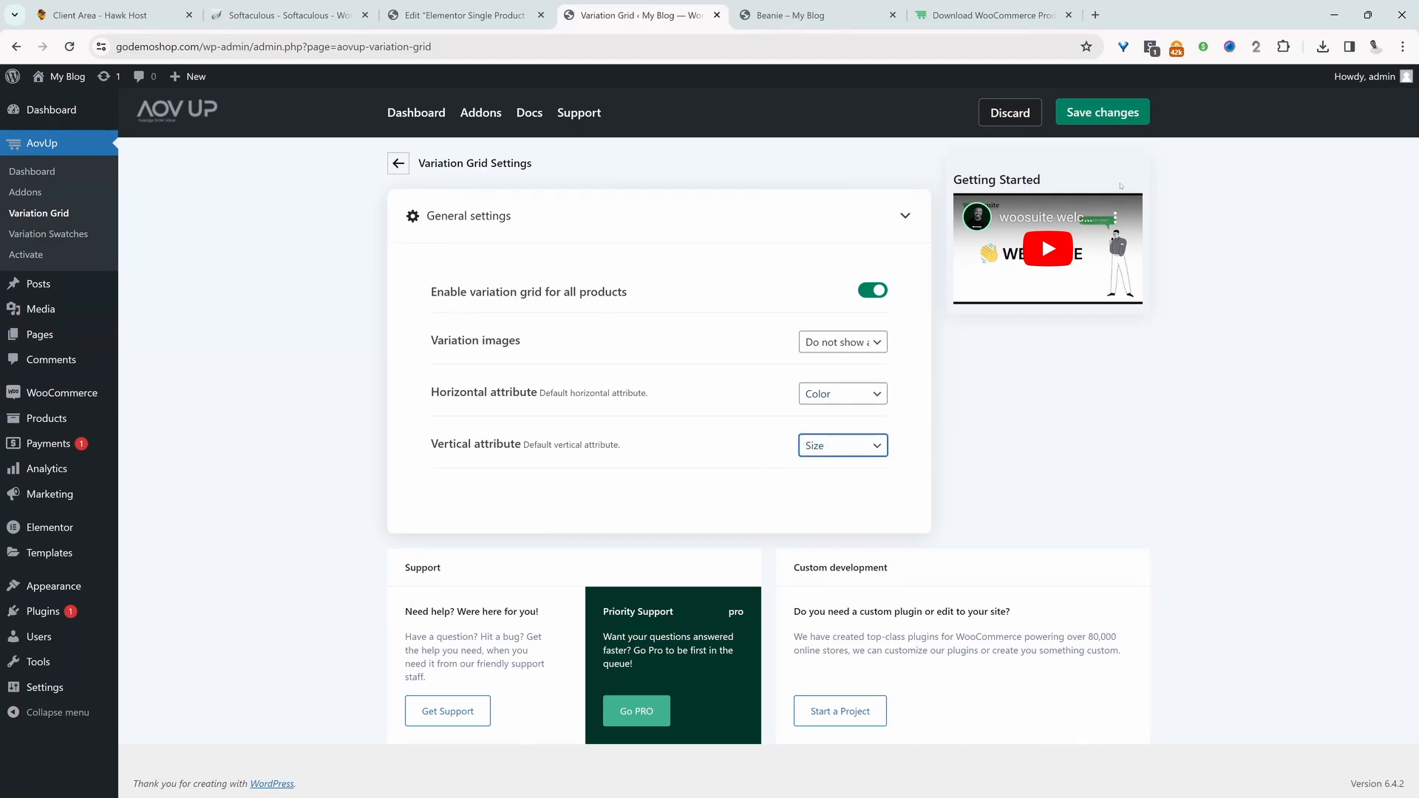
pyautogui.click(1103, 111)
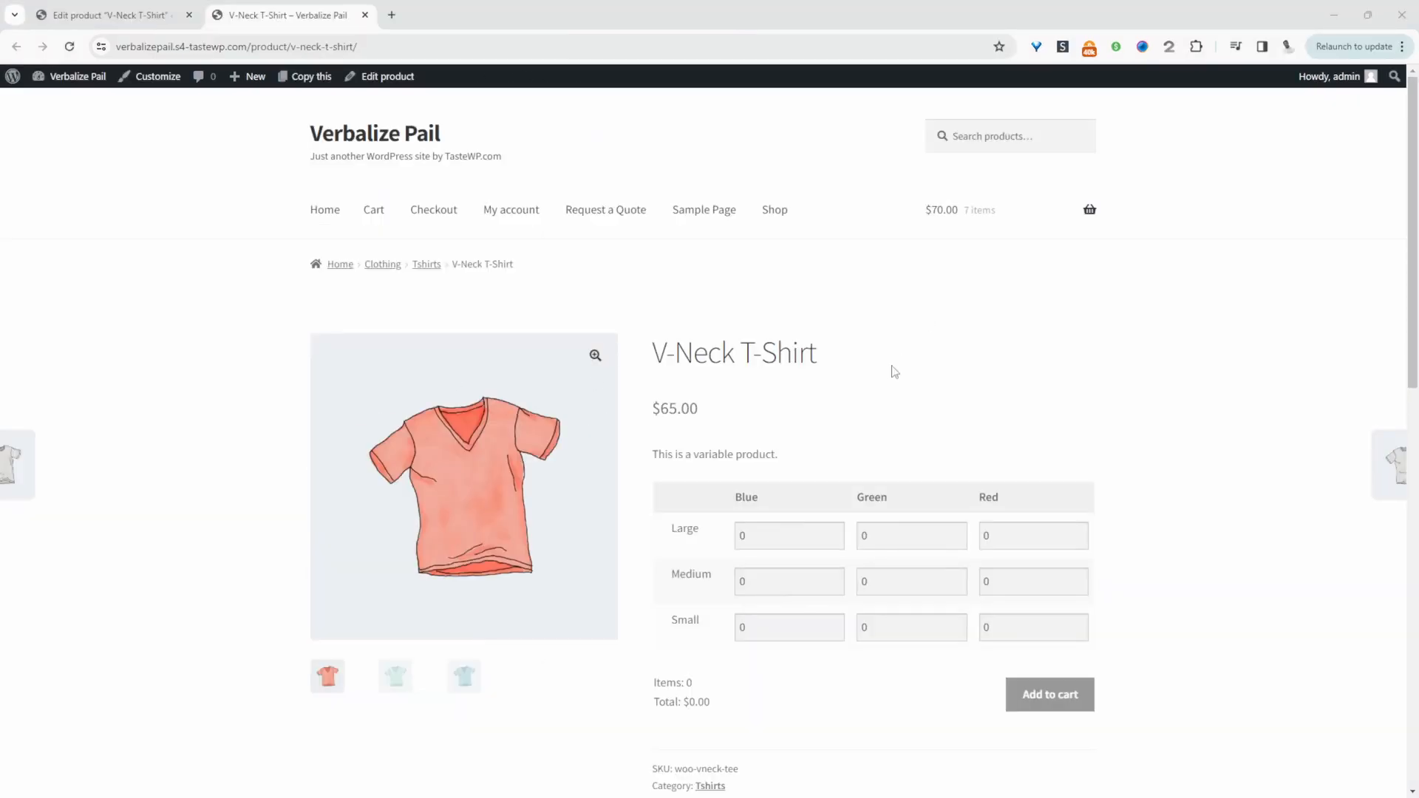
# Add 5 Large Red, 2 Small Blue and 1 Medium Green V-Neck T-Shirts to the cart through the variation grid
pyautogui.scroll(-2, 896, 421)
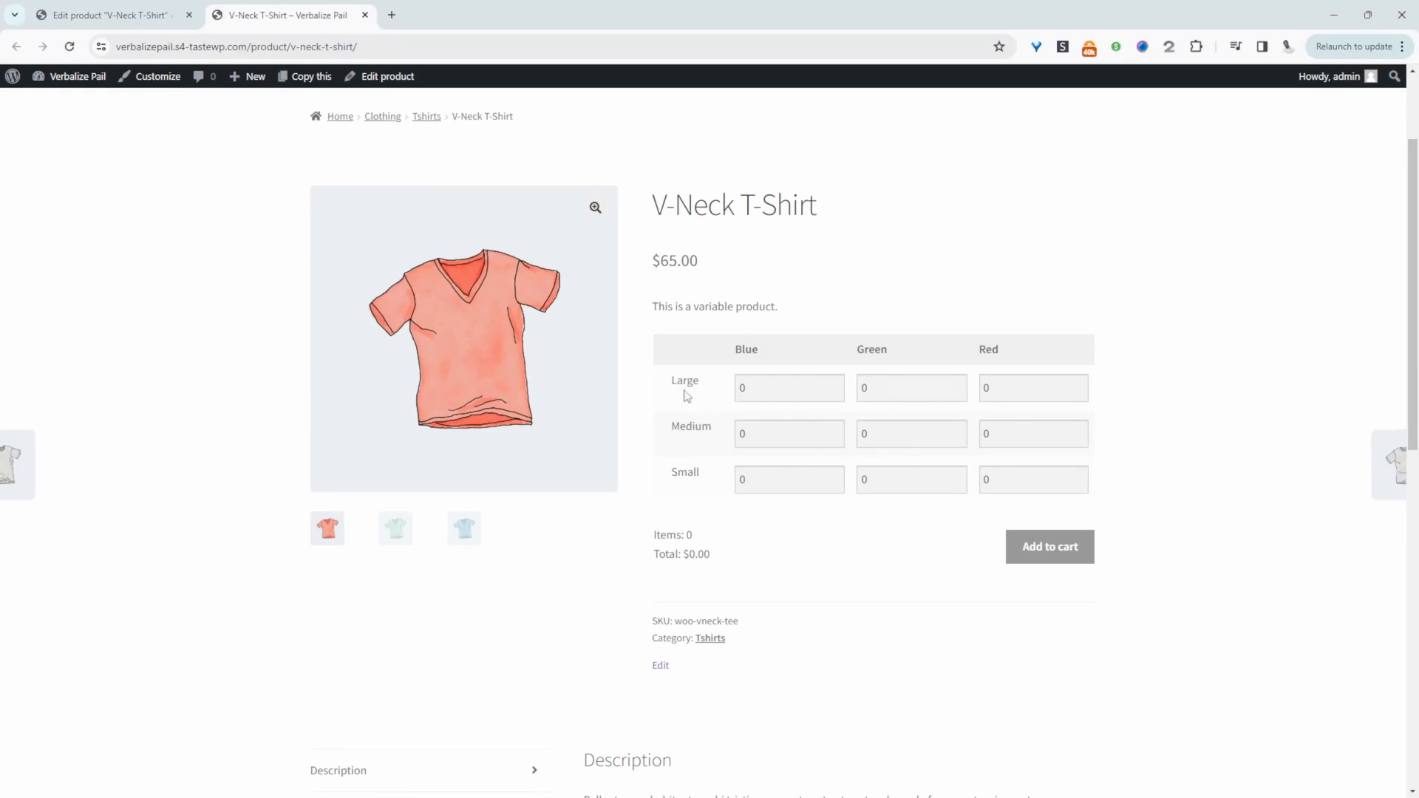
pyautogui.click(989, 388)
pyautogui.write('5')
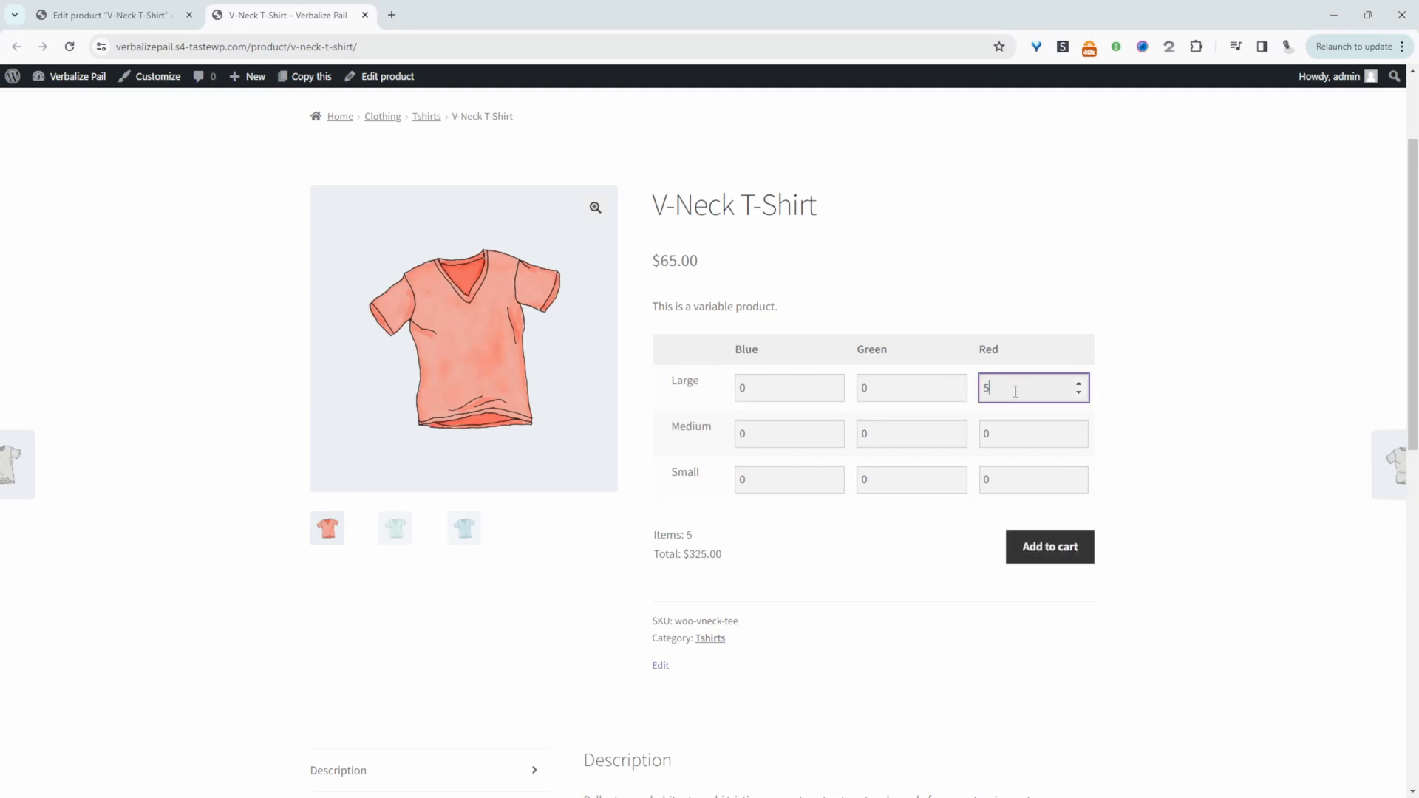
pyautogui.click(775, 480)
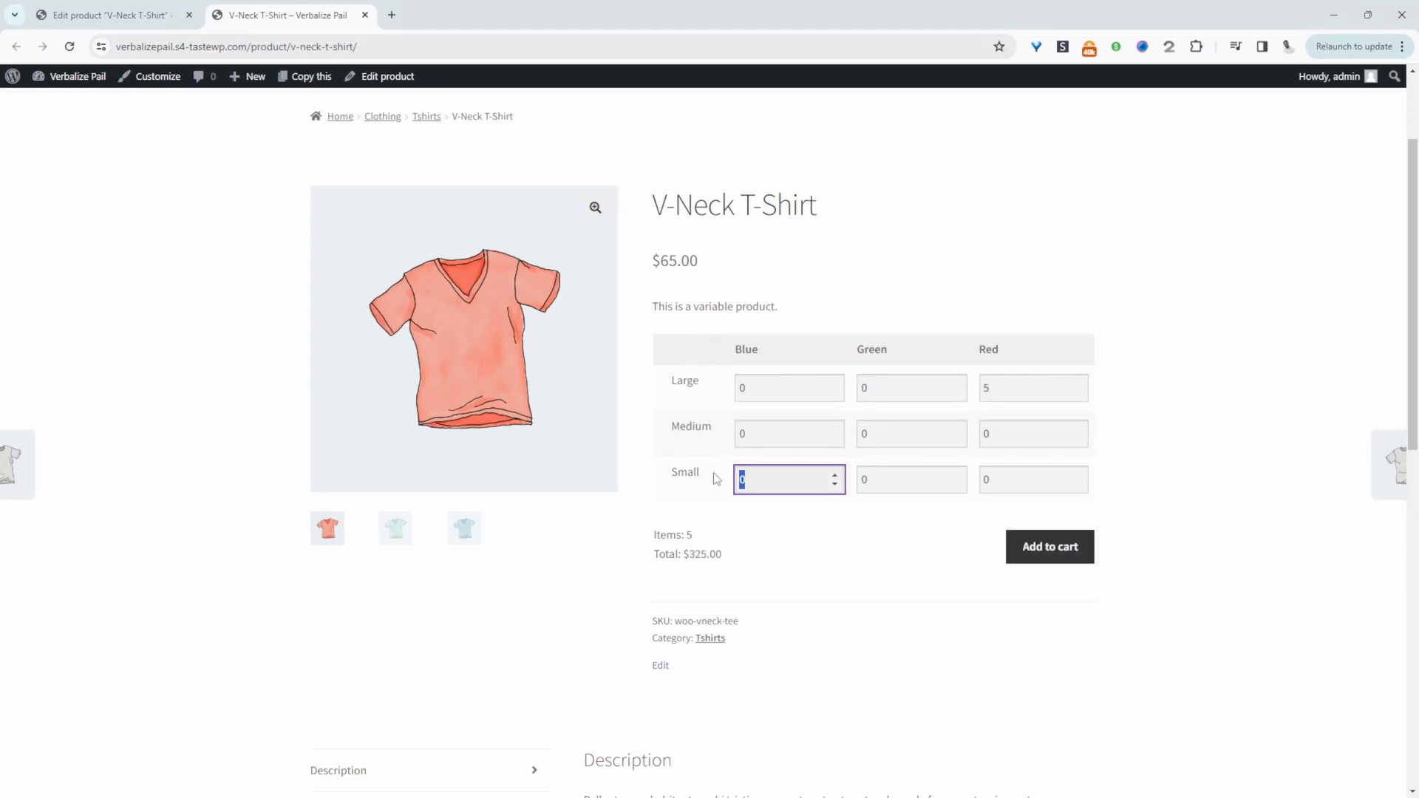
pyautogui.write('2')
pyautogui.click(898, 438)
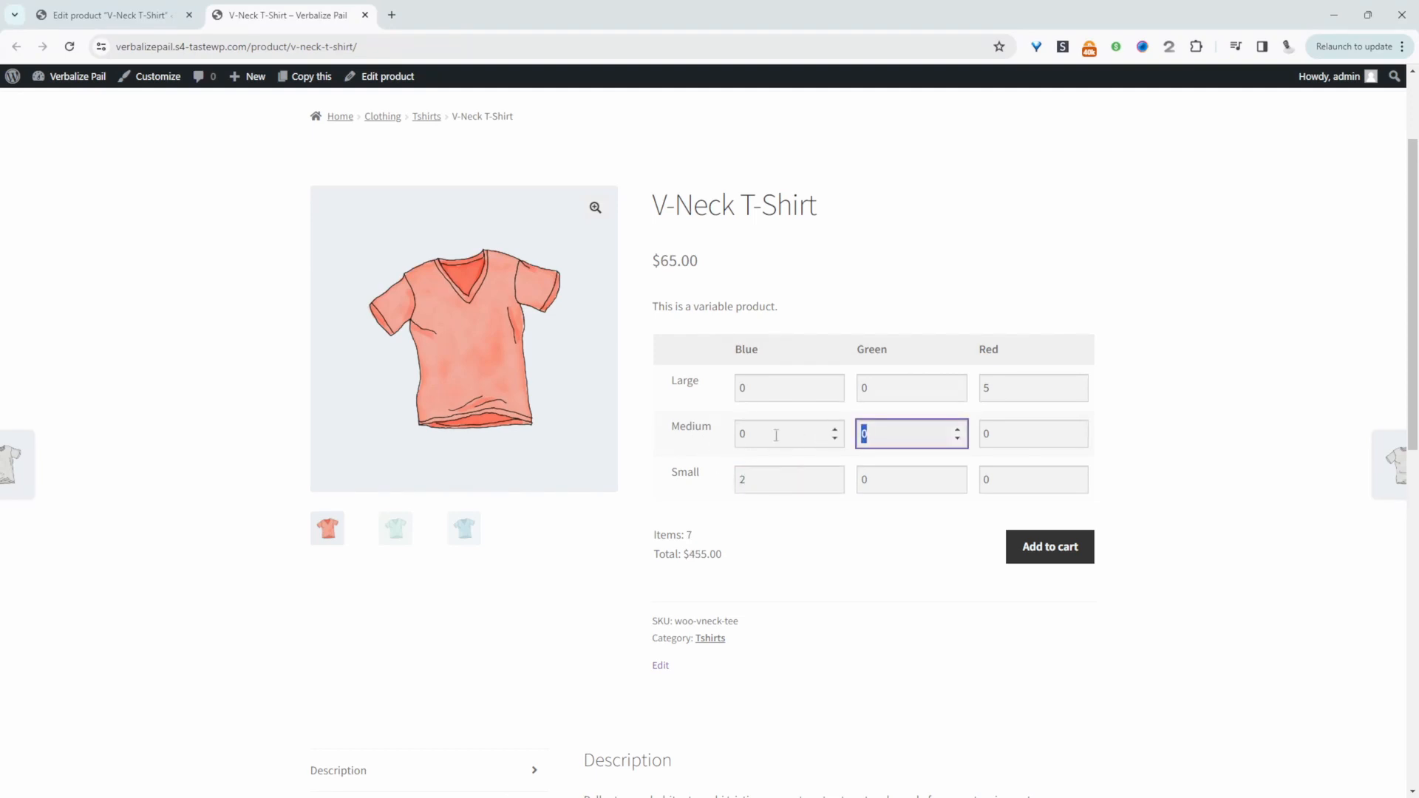
pyautogui.write('1')
pyautogui.click(1022, 548)
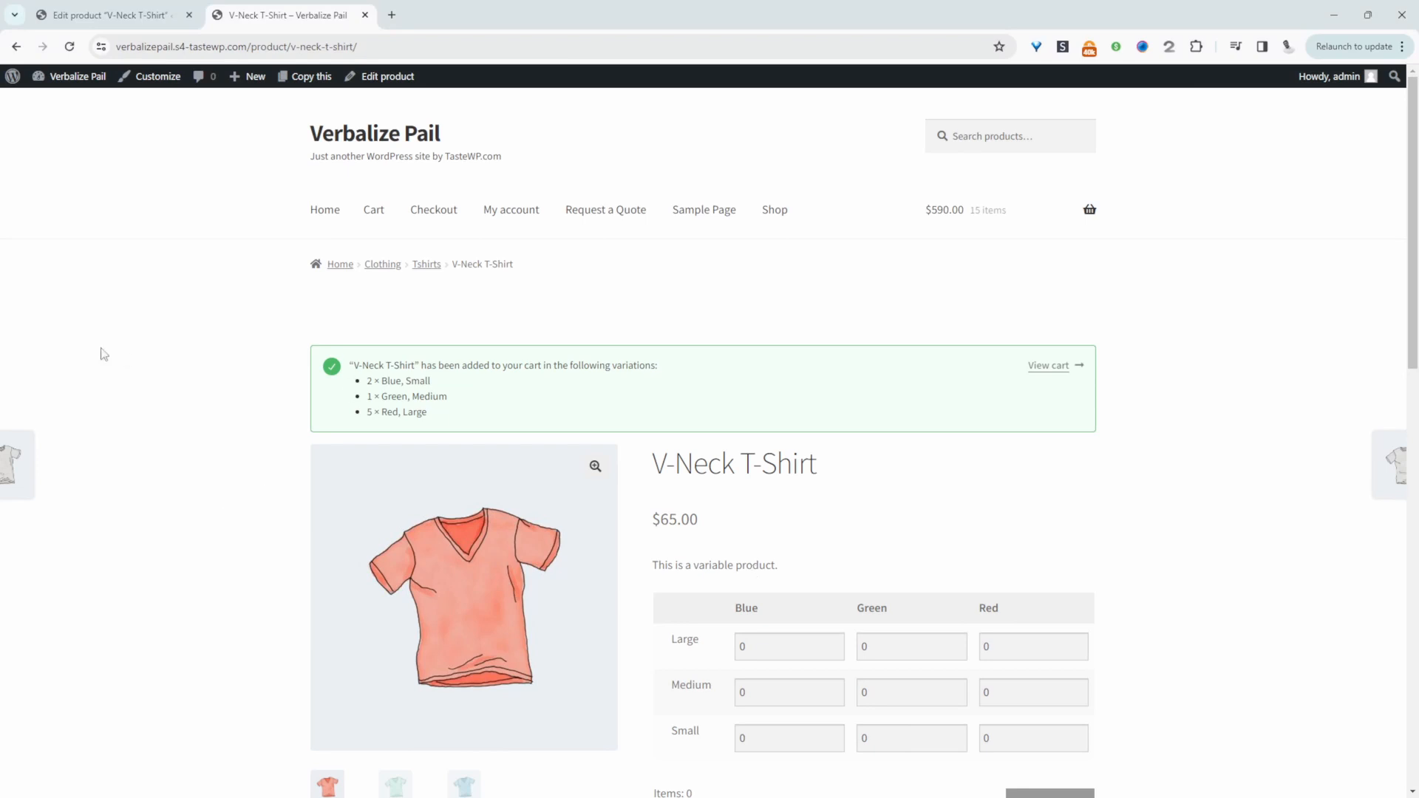
# Edit the V-Neck T-Shirt product to add the existing Fabric attribute with all its values, Silk and Wool, and save the attributes
pyautogui.click(386, 77)
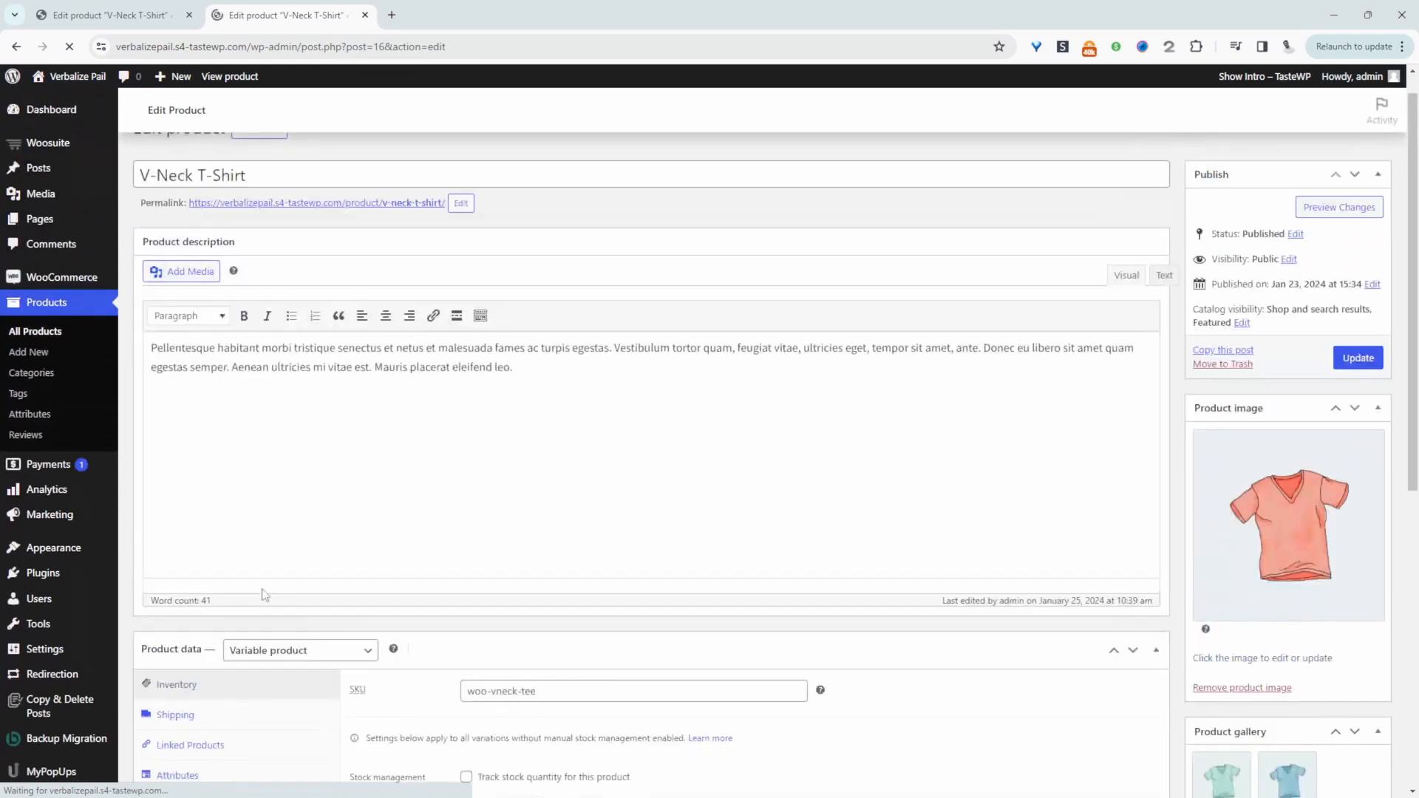
pyautogui.scroll(-5, 447, 468)
pyautogui.click(195, 406)
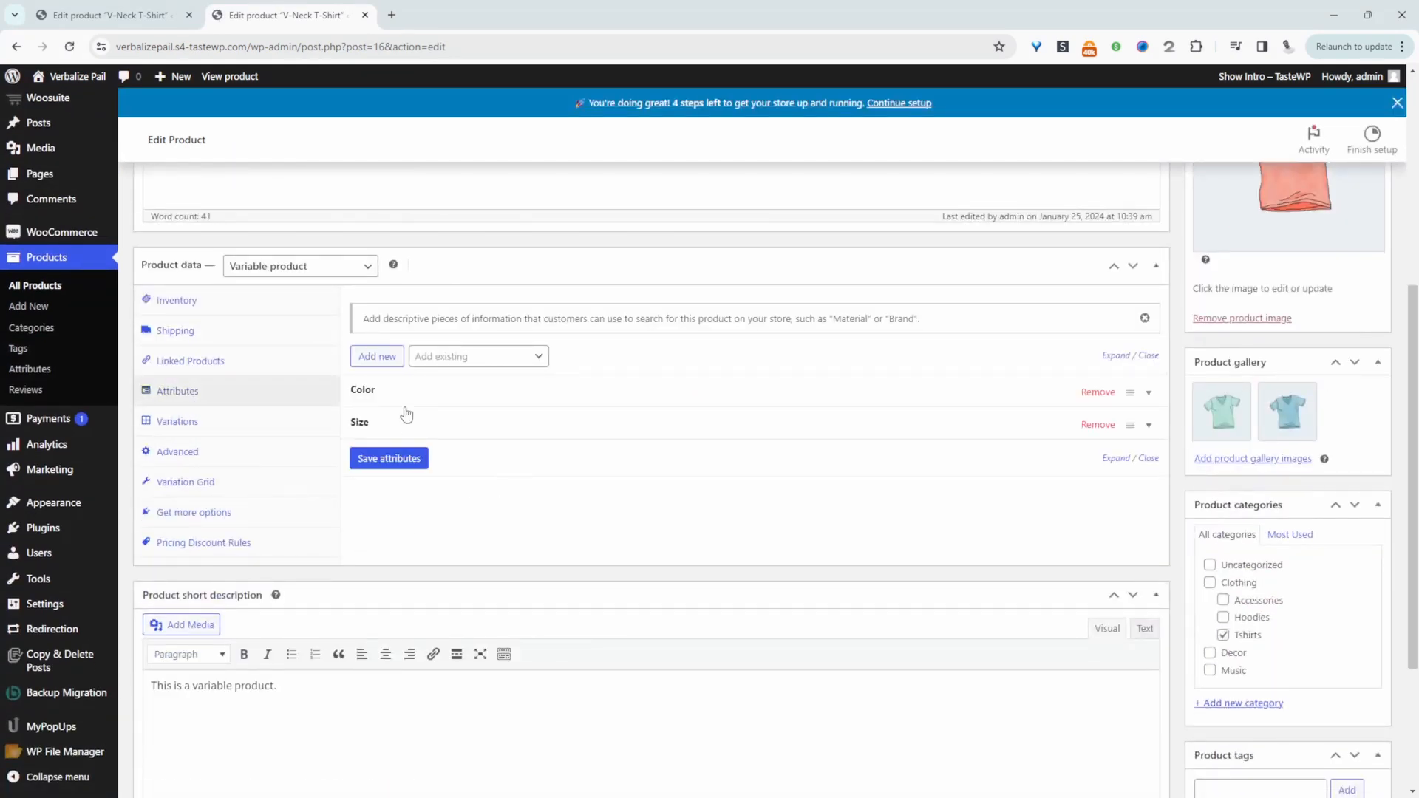
pyautogui.click(444, 358)
pyautogui.click(460, 438)
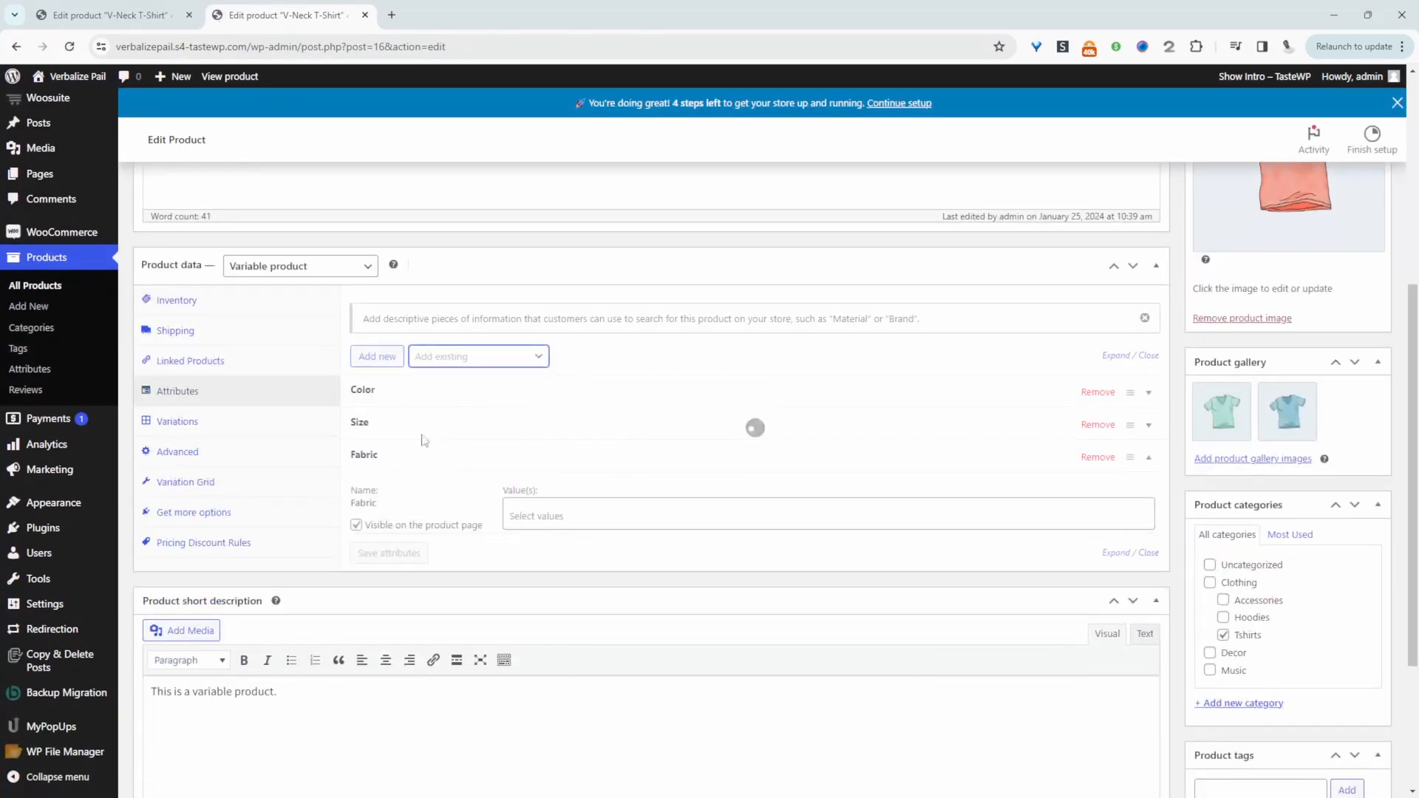
pyautogui.click(543, 553)
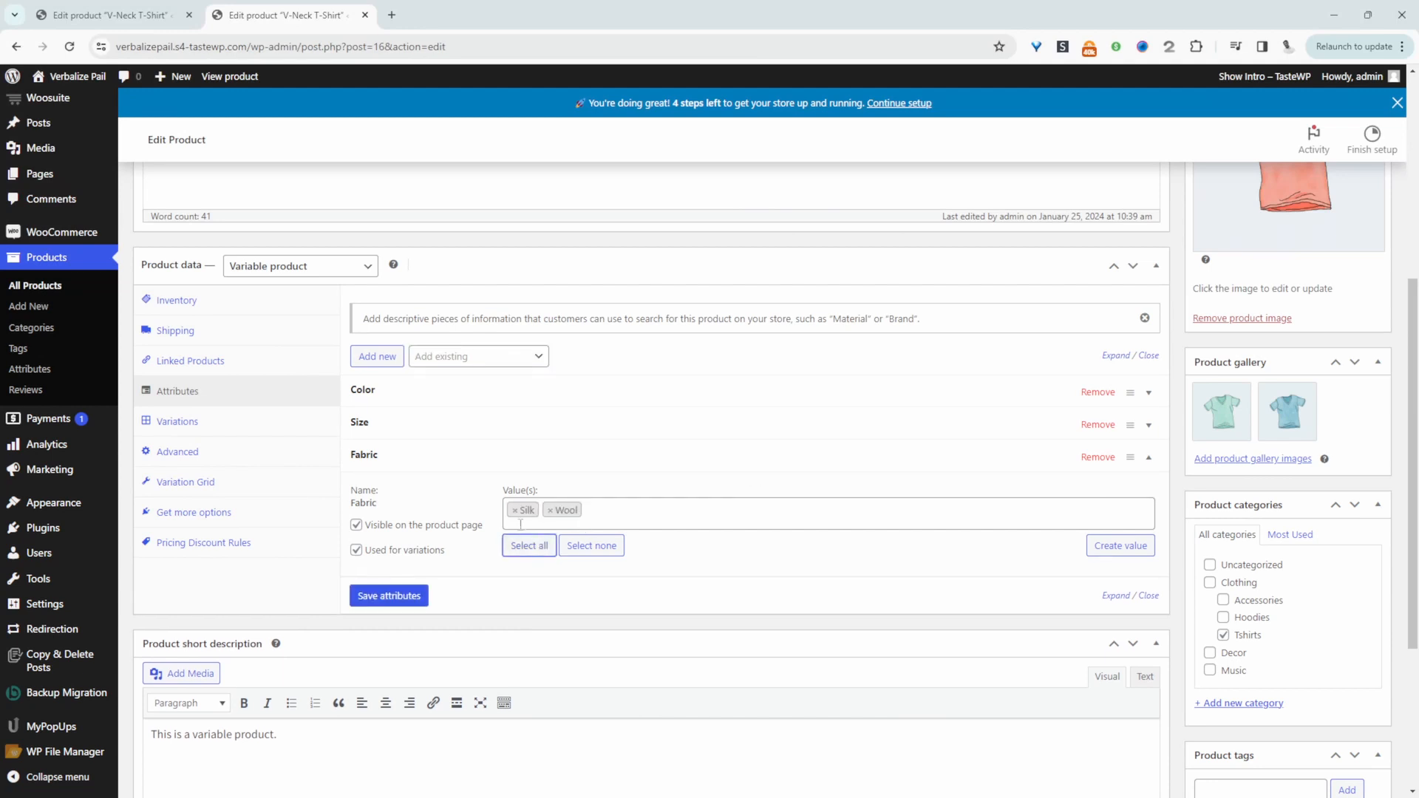
pyautogui.click(414, 596)
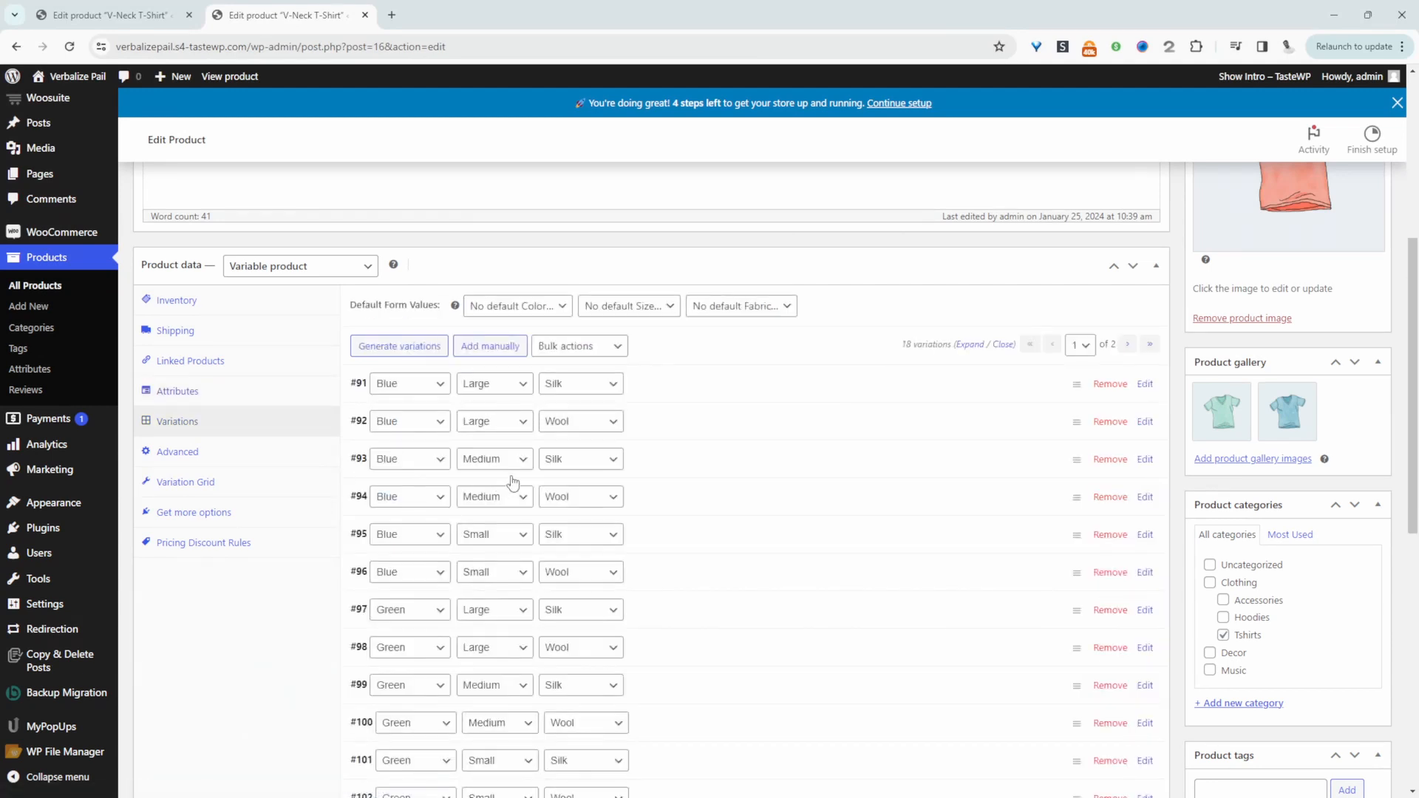
# Update the product with its color, size and fabric variations and open its store page
pyautogui.scroll(-8, 392, 477)
pyautogui.scroll(14, 393, 481)
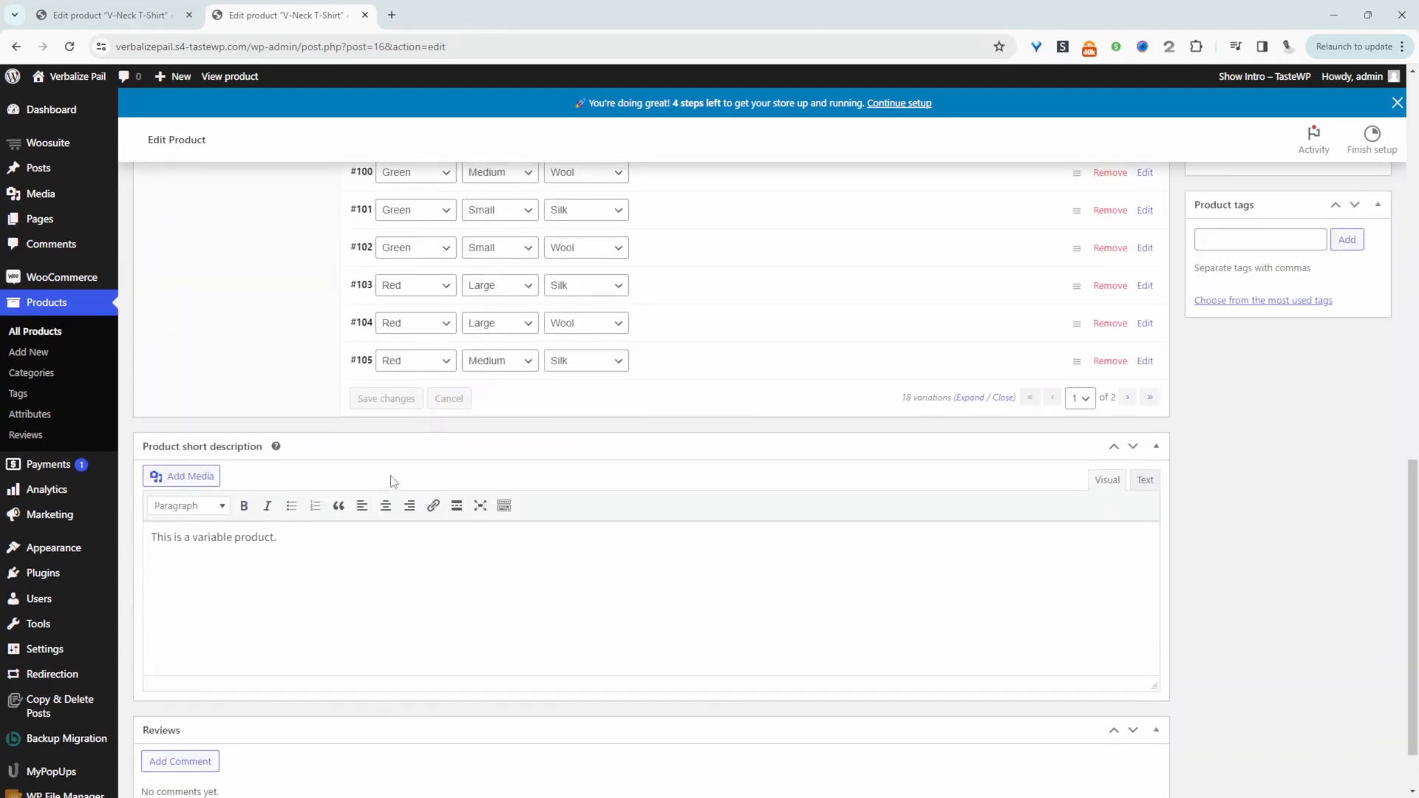
pyautogui.click(1362, 394)
pyautogui.click(229, 77)
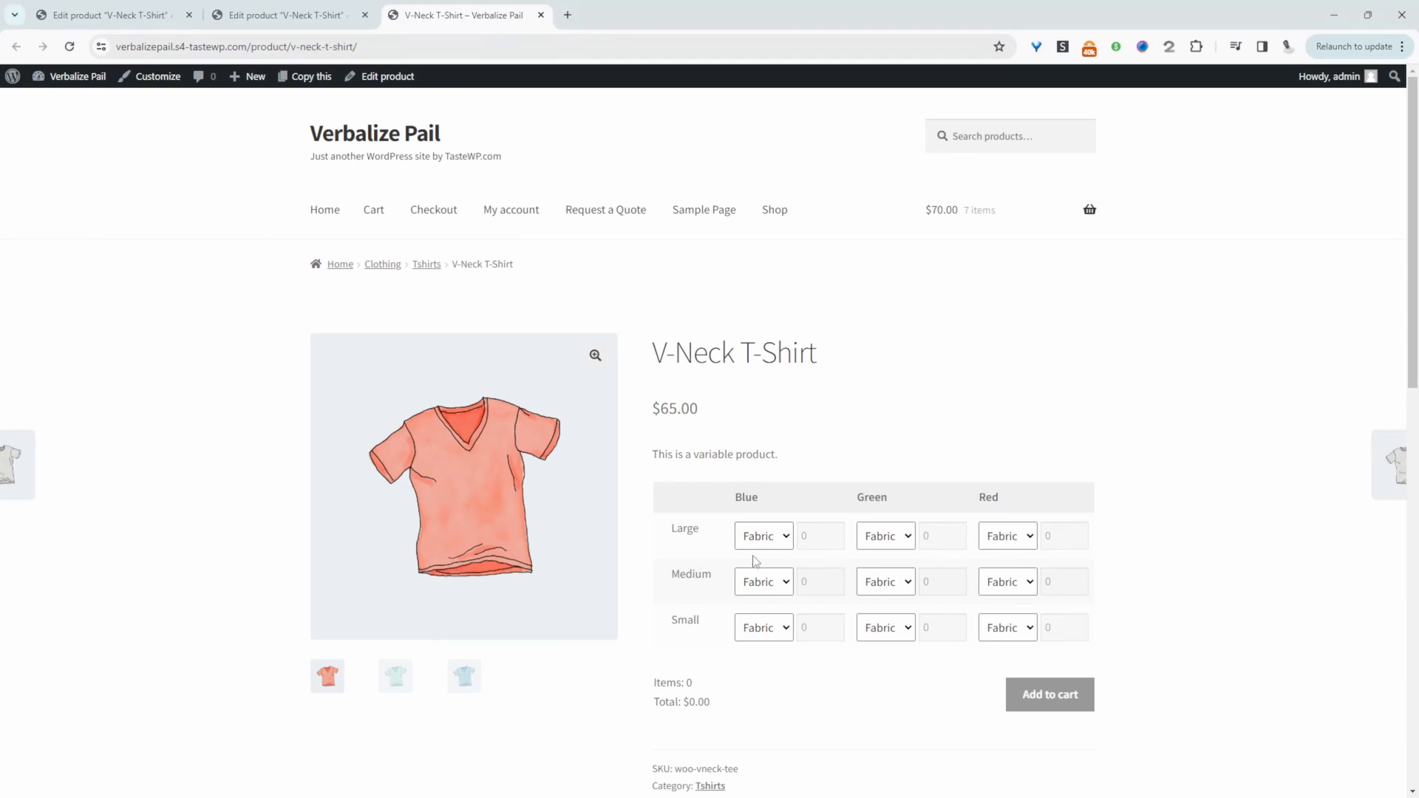
# In the variation grid, choose Wool with quantity 8 for Large Red and Silk with quantity 5 for Small Green
pyautogui.click(1000, 544)
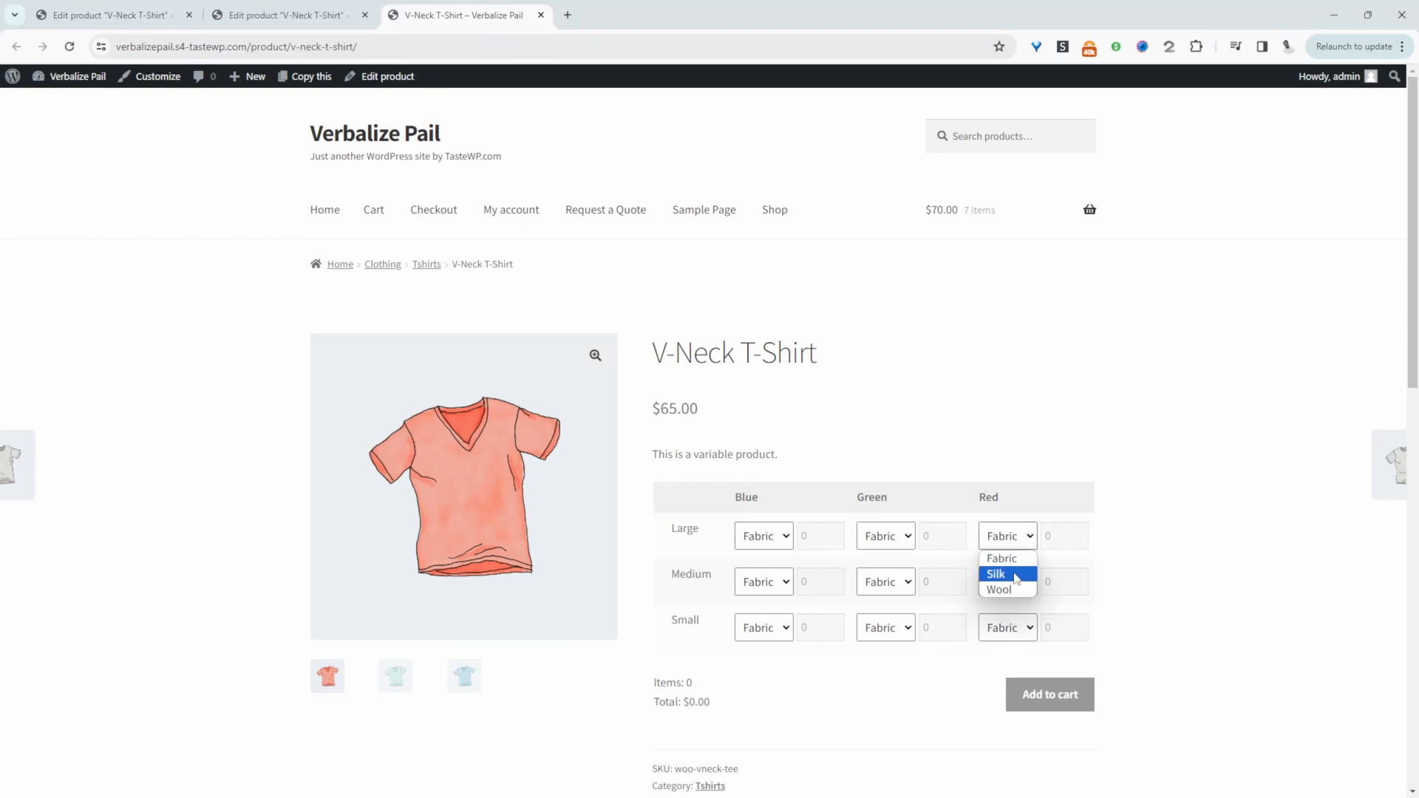
pyautogui.click(999, 589)
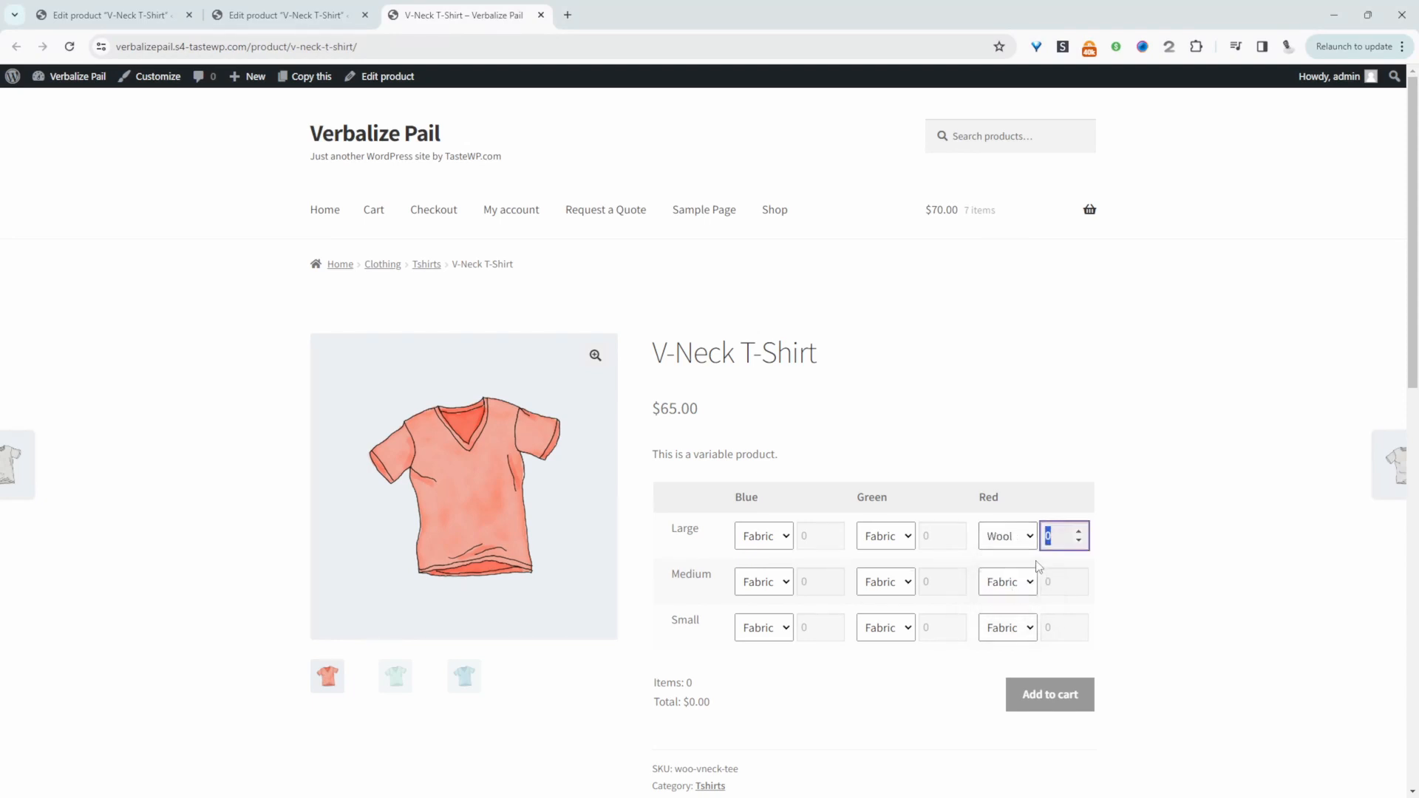
pyautogui.write('8')
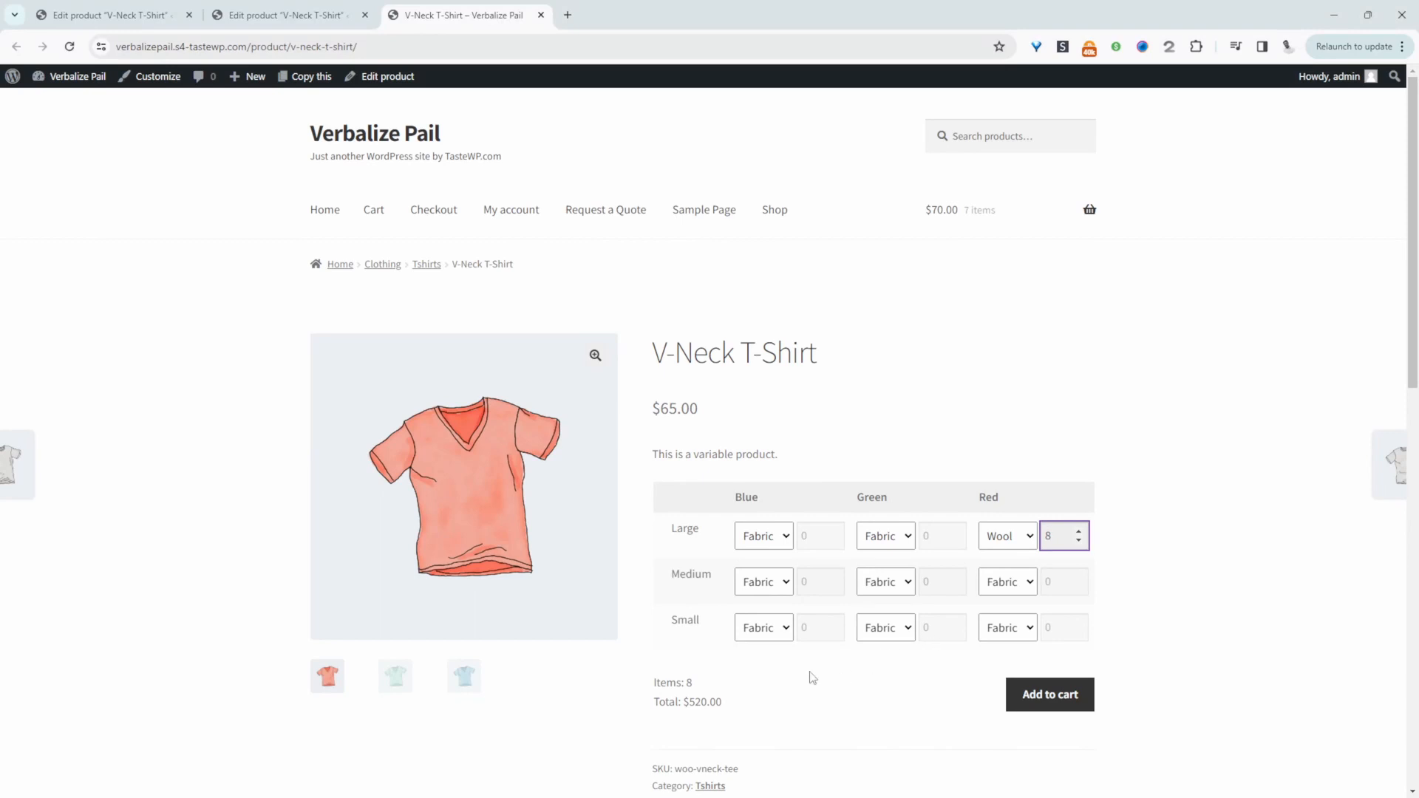
pyautogui.click(905, 631)
pyautogui.click(898, 663)
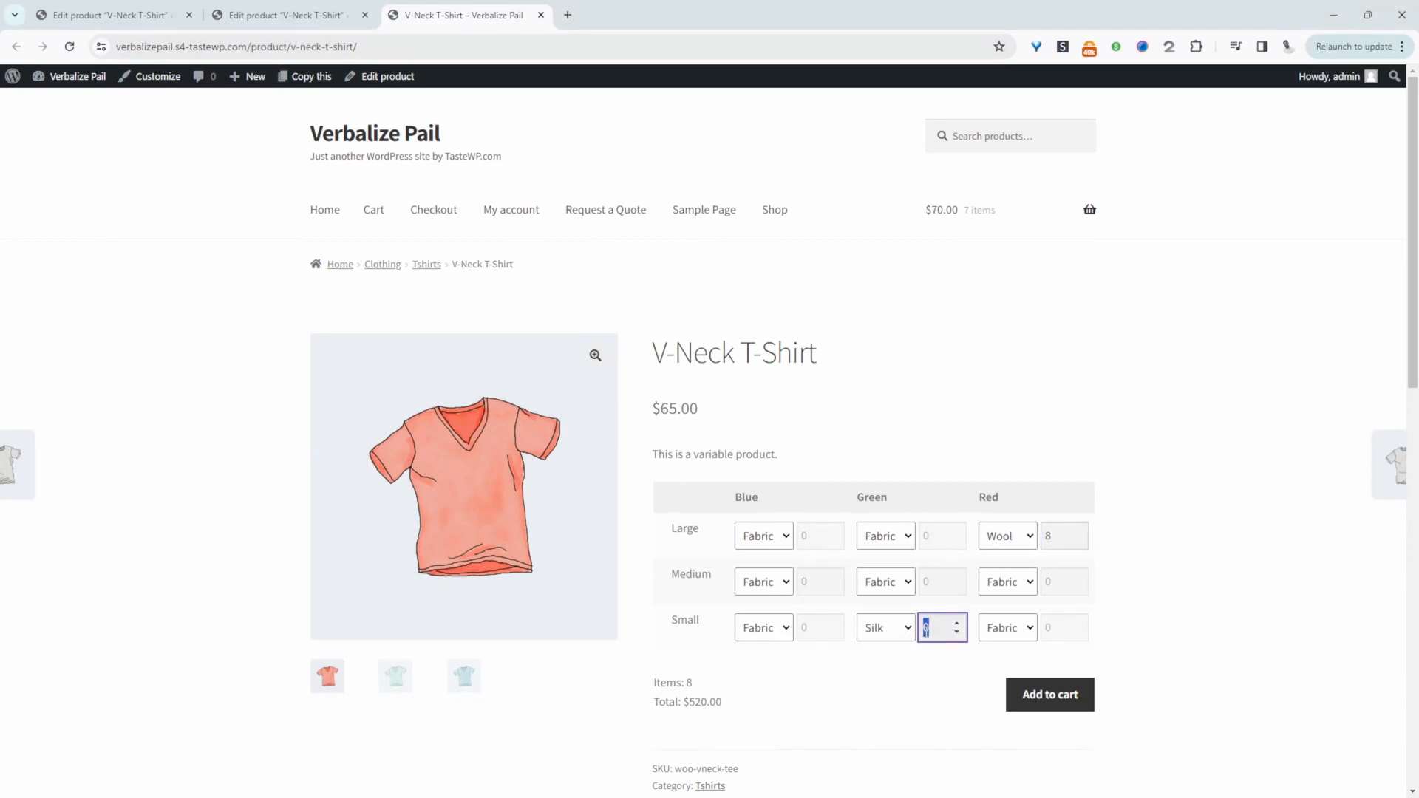
pyautogui.write('5')
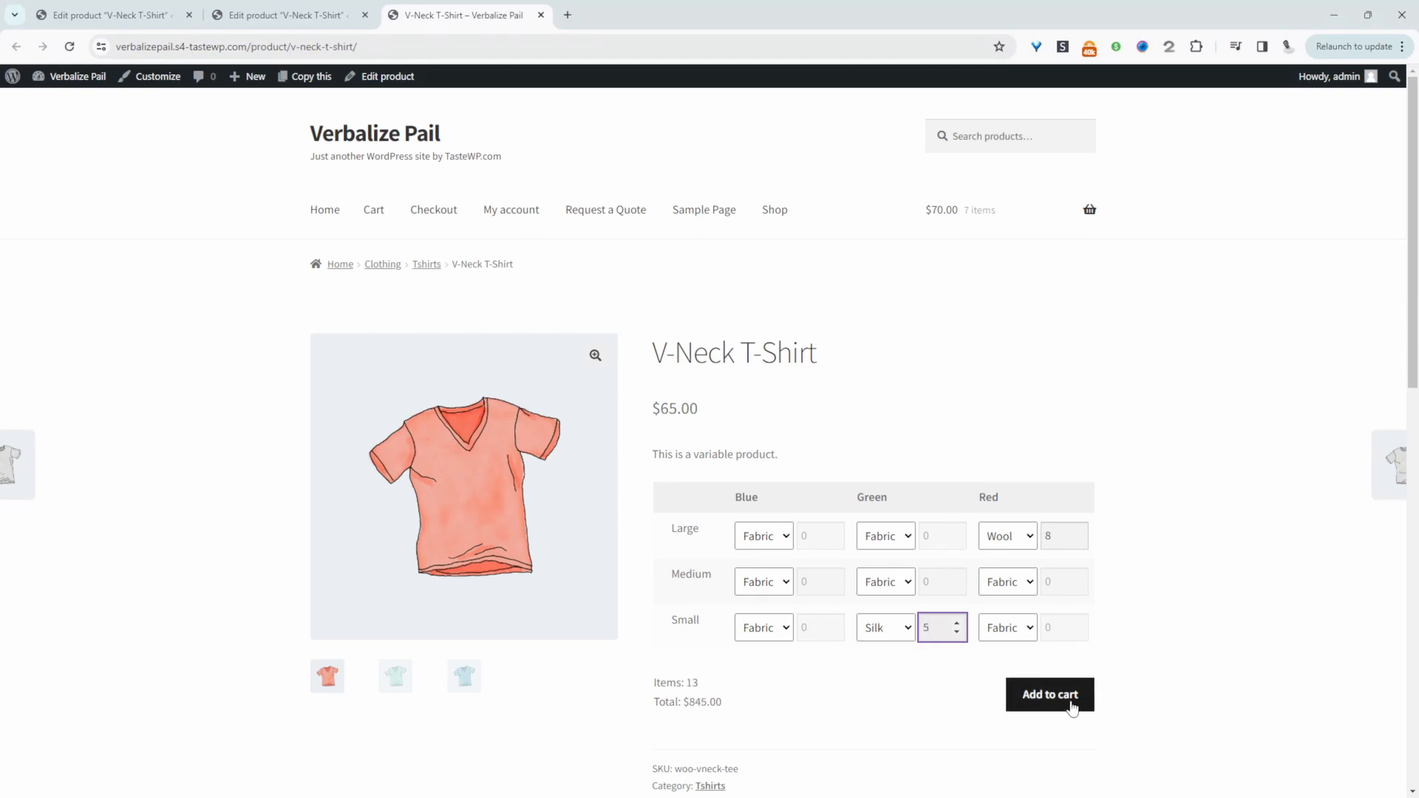
# Check the item count and order total, and add the selected fabric variations to the cart
pyautogui.moveTo(708, 684); pyautogui.dragTo(662, 683)
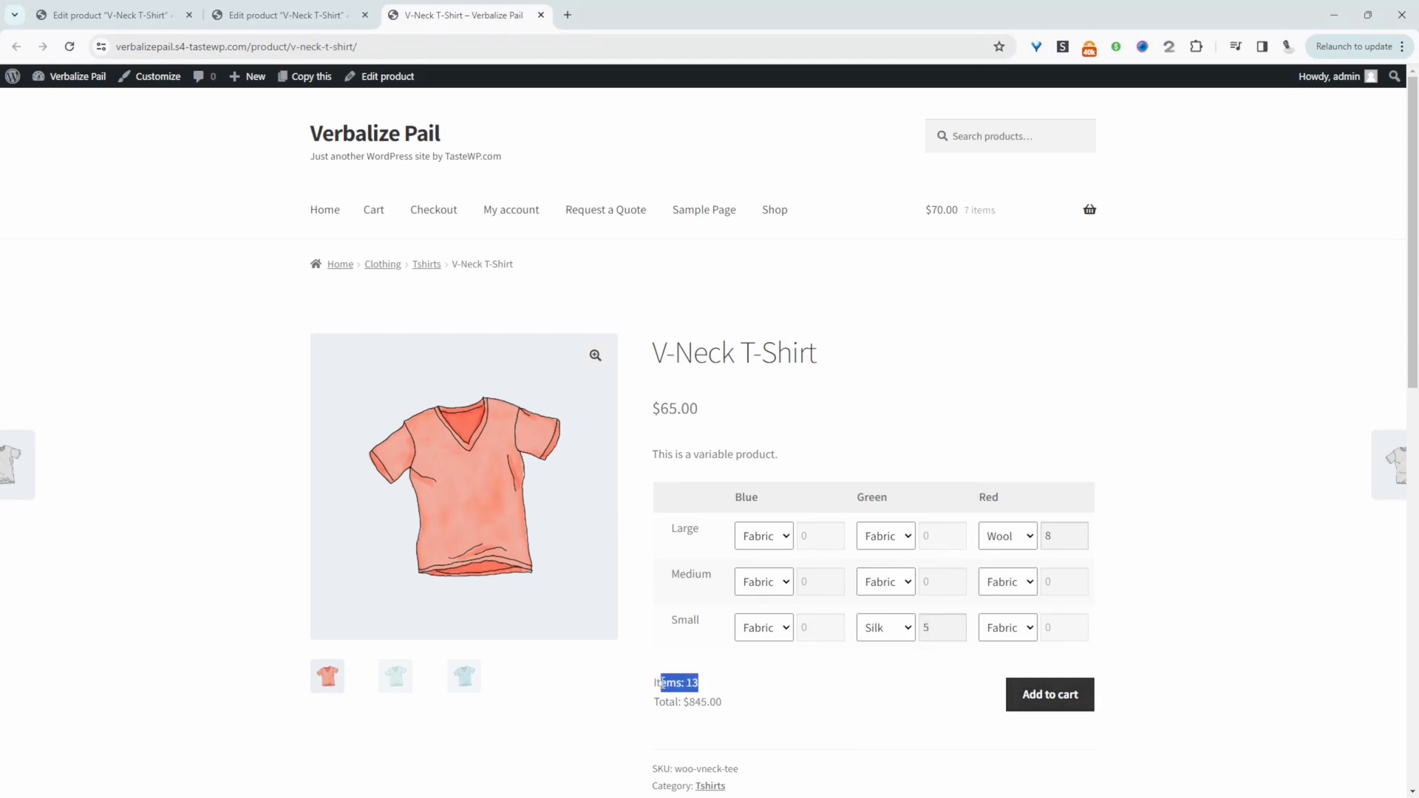
pyautogui.moveTo(747, 701); pyautogui.dragTo(678, 702)
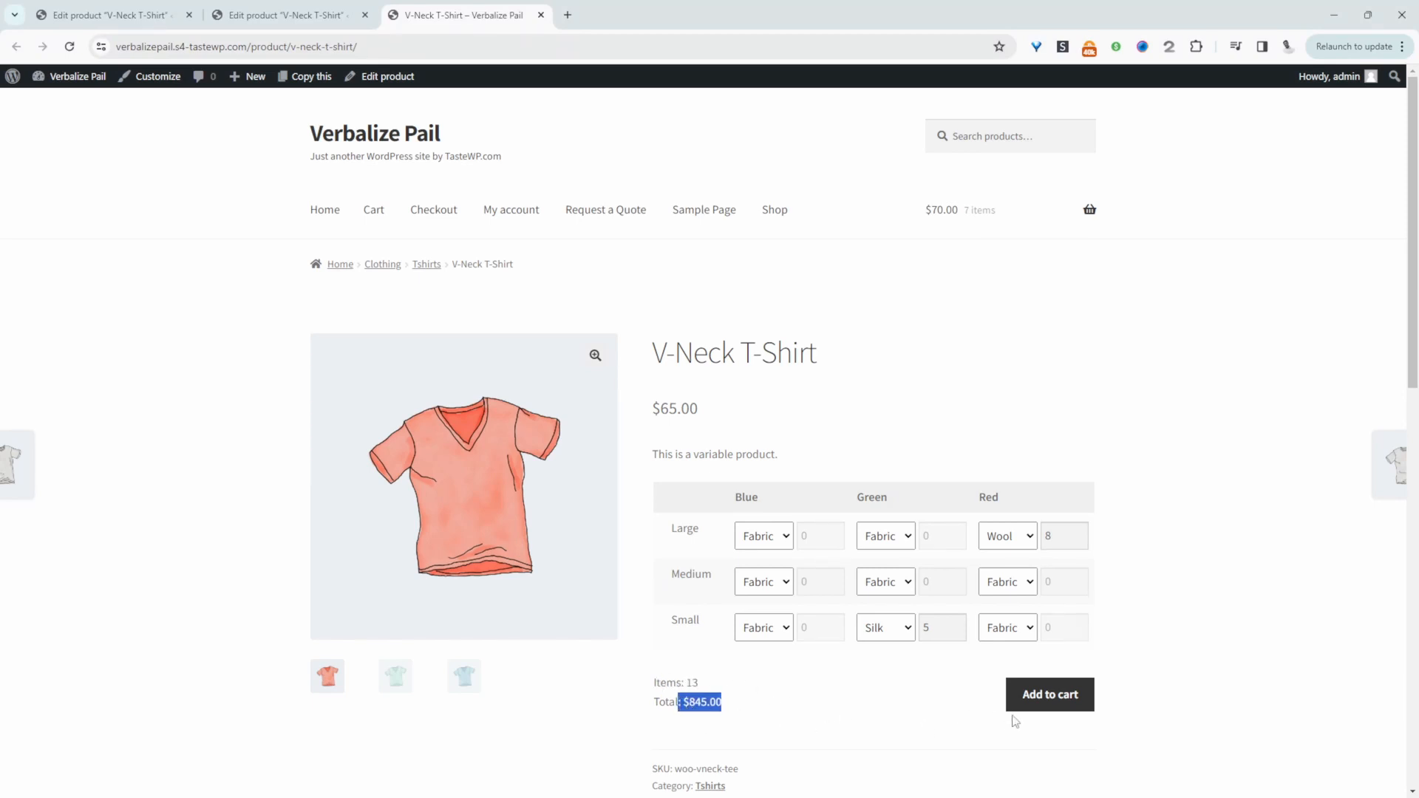
pyautogui.click(1036, 708)
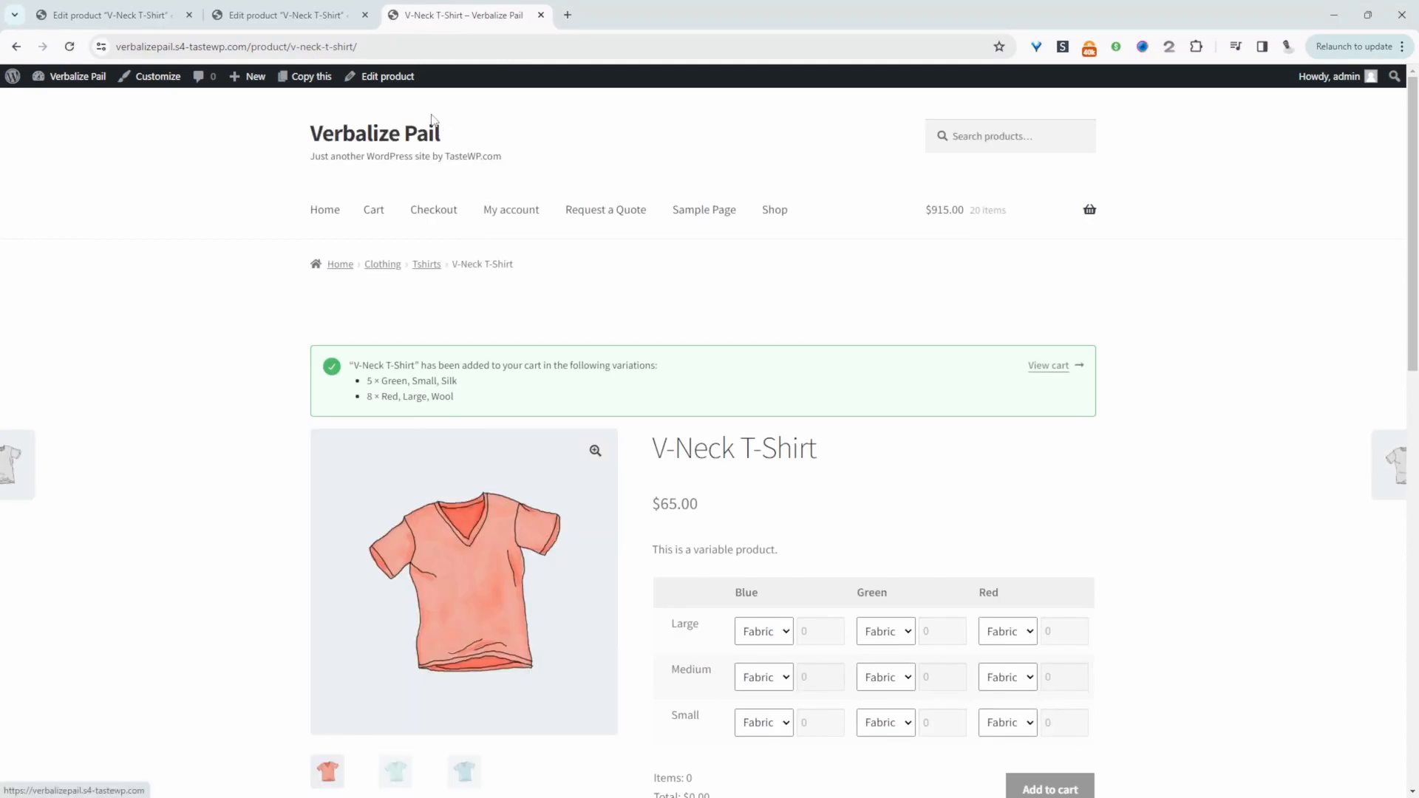
# In the V-Neck T-Shirt's variation grid settings, override the global settings and enable the variation grid, keeping variation images set to Do not show any images
pyautogui.click(299, 15)
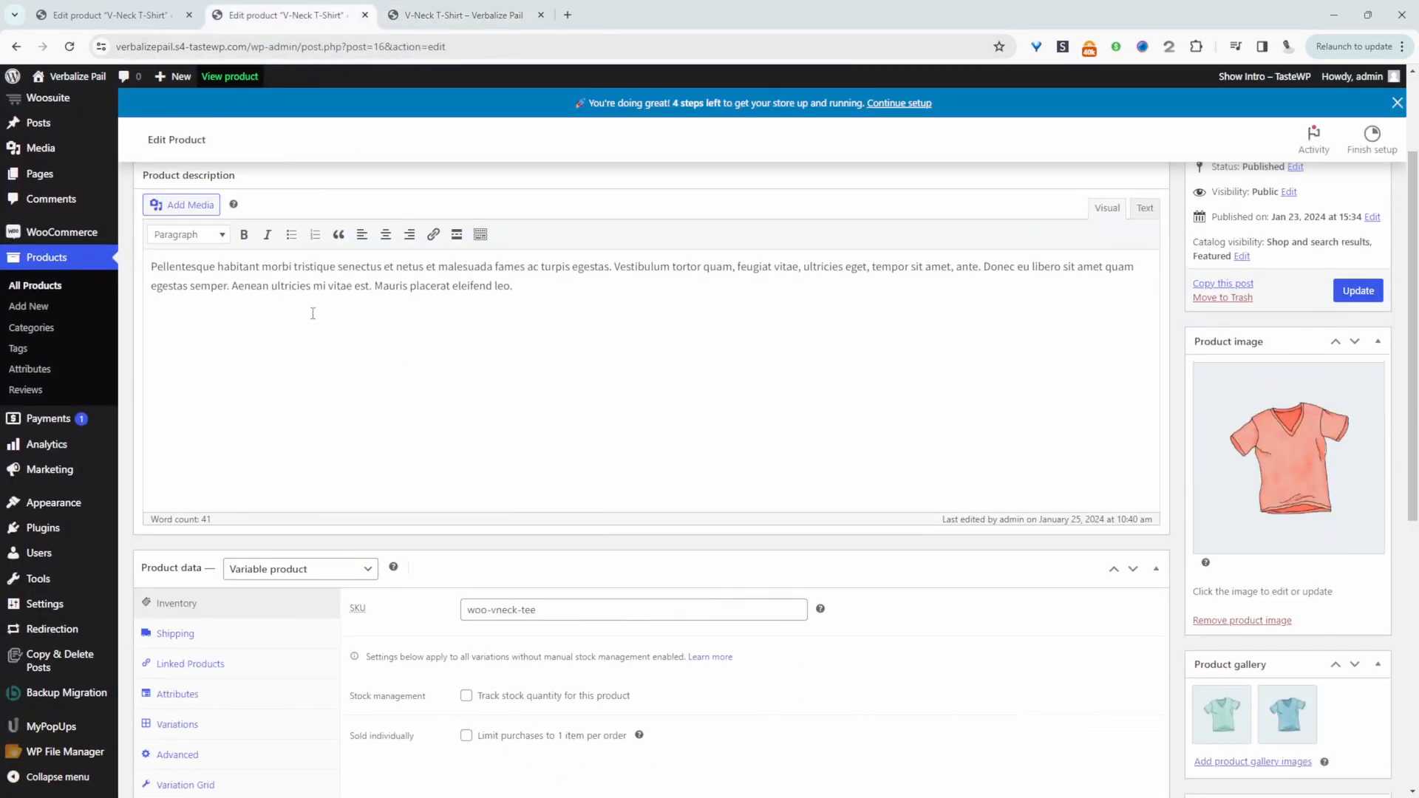
pyautogui.scroll(-1, 313, 314)
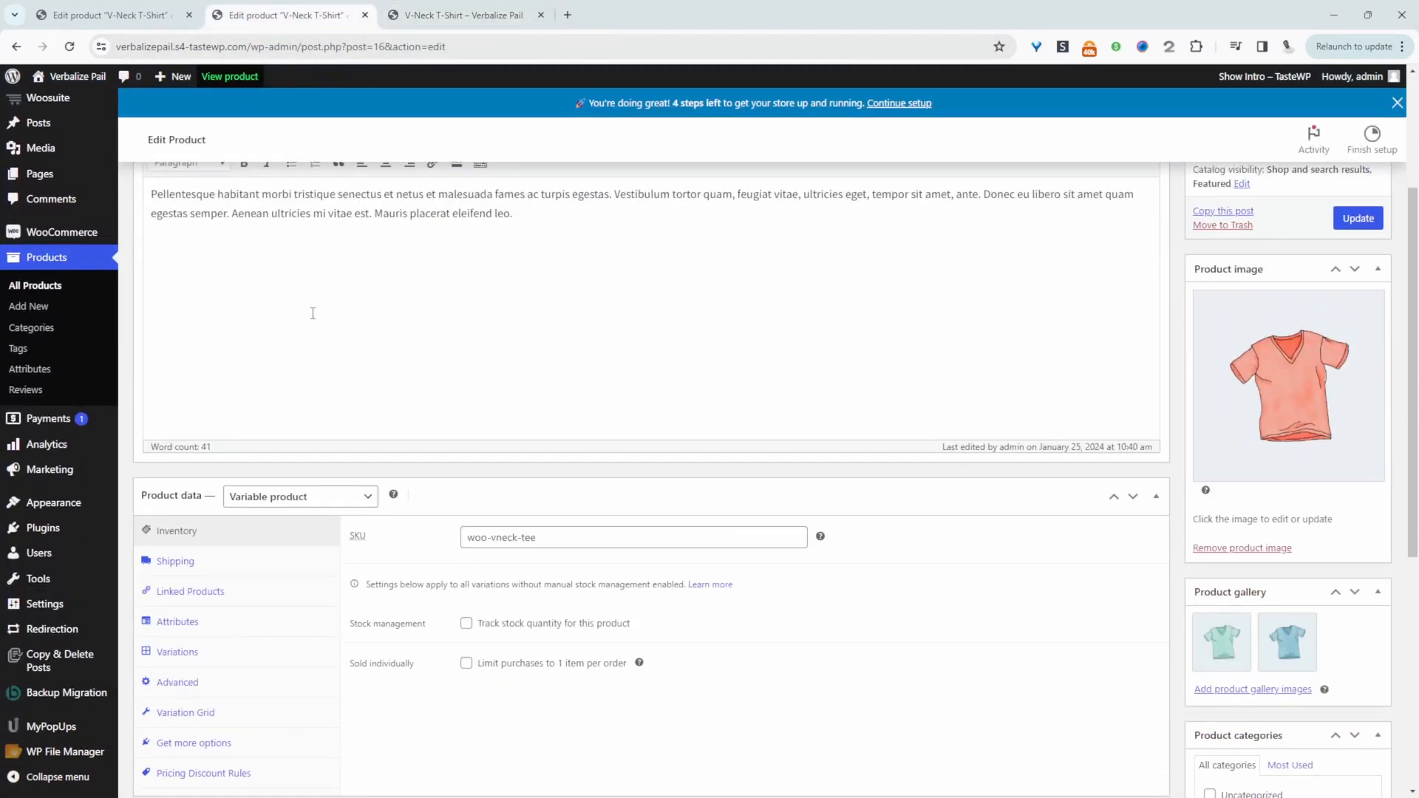
pyautogui.scroll(-4, 313, 313)
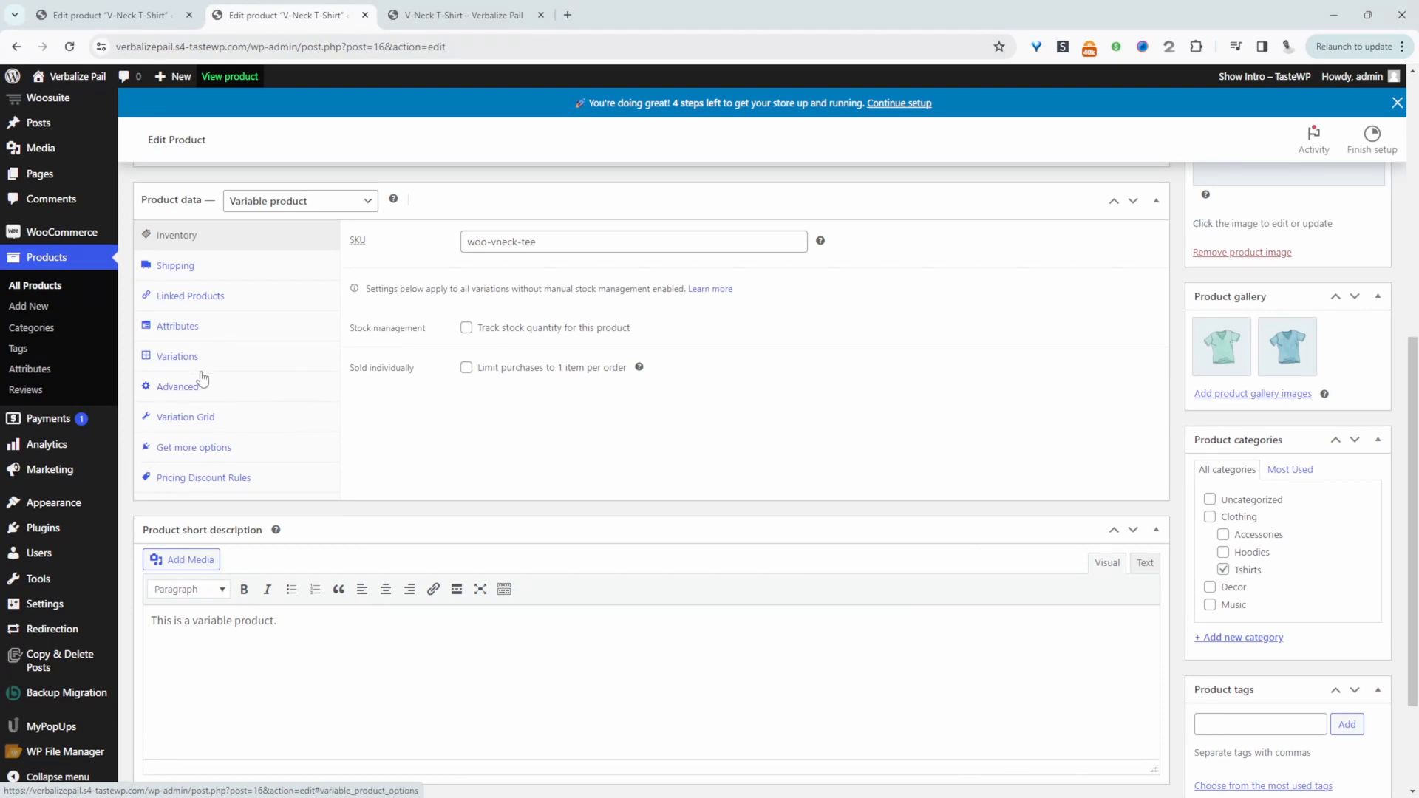
pyautogui.click(191, 428)
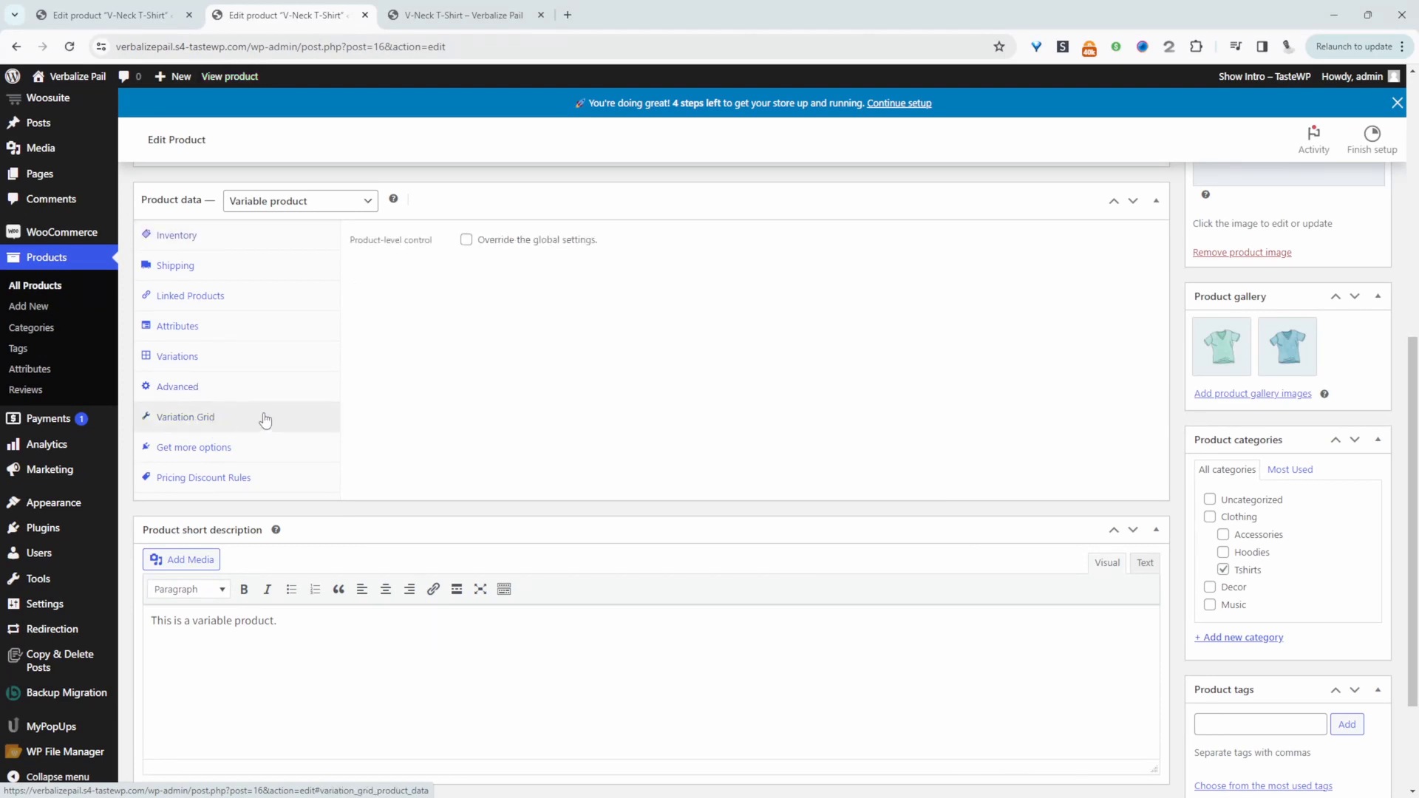
pyautogui.click(467, 240)
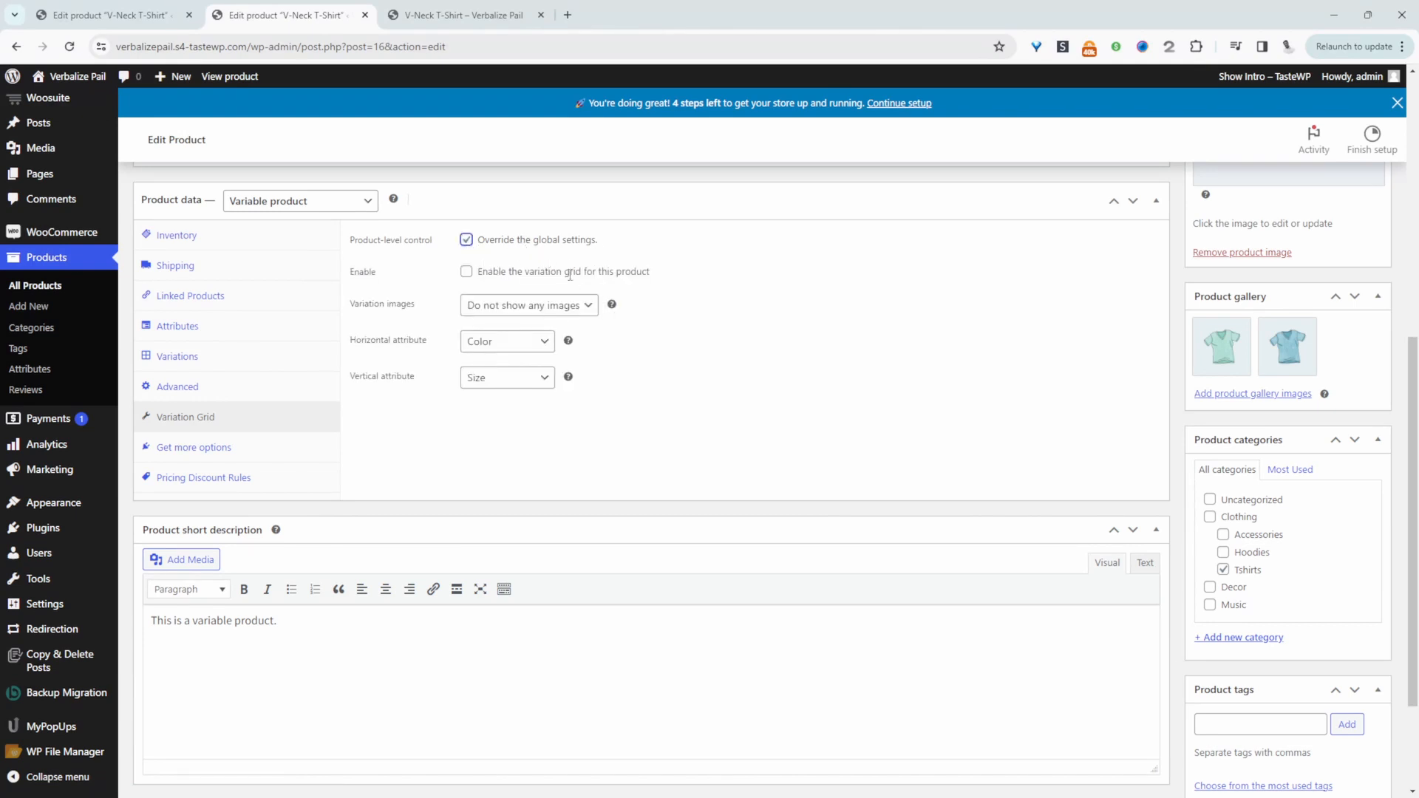
pyautogui.click(465, 272)
pyautogui.click(475, 311)
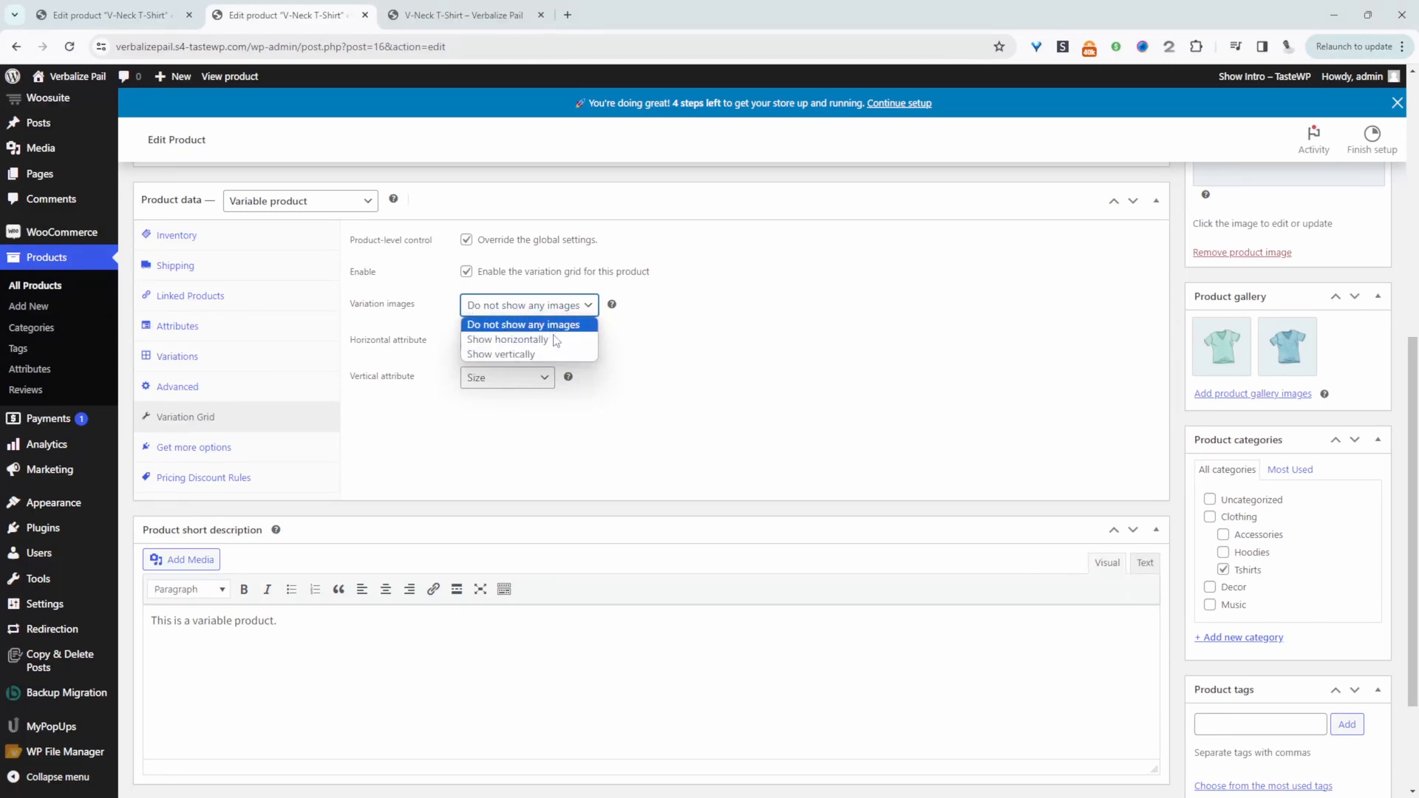
pyautogui.click(752, 351)
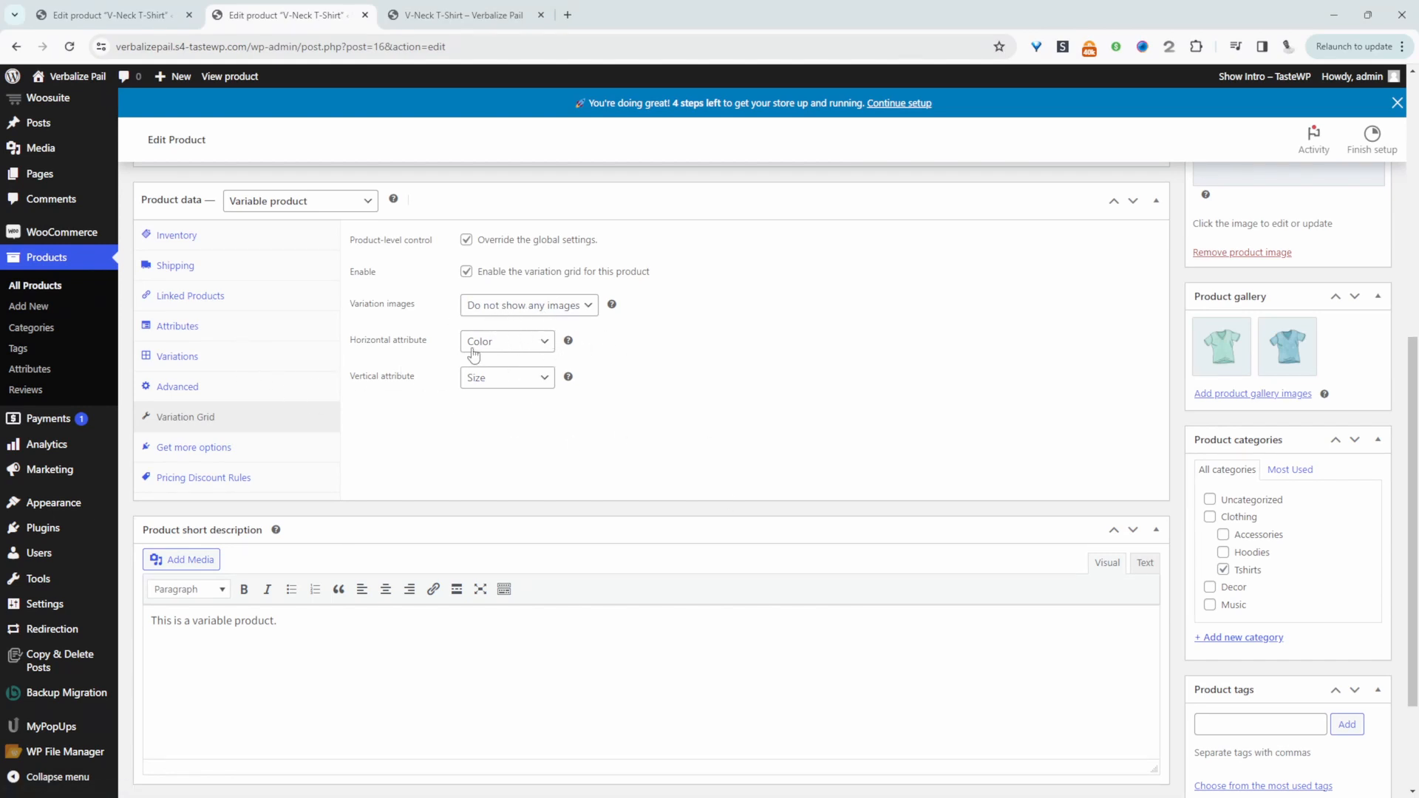
# Set the variation grid's horizontal attribute to Size and its vertical attribute to Fabric, and update the product
pyautogui.click(445, 9)
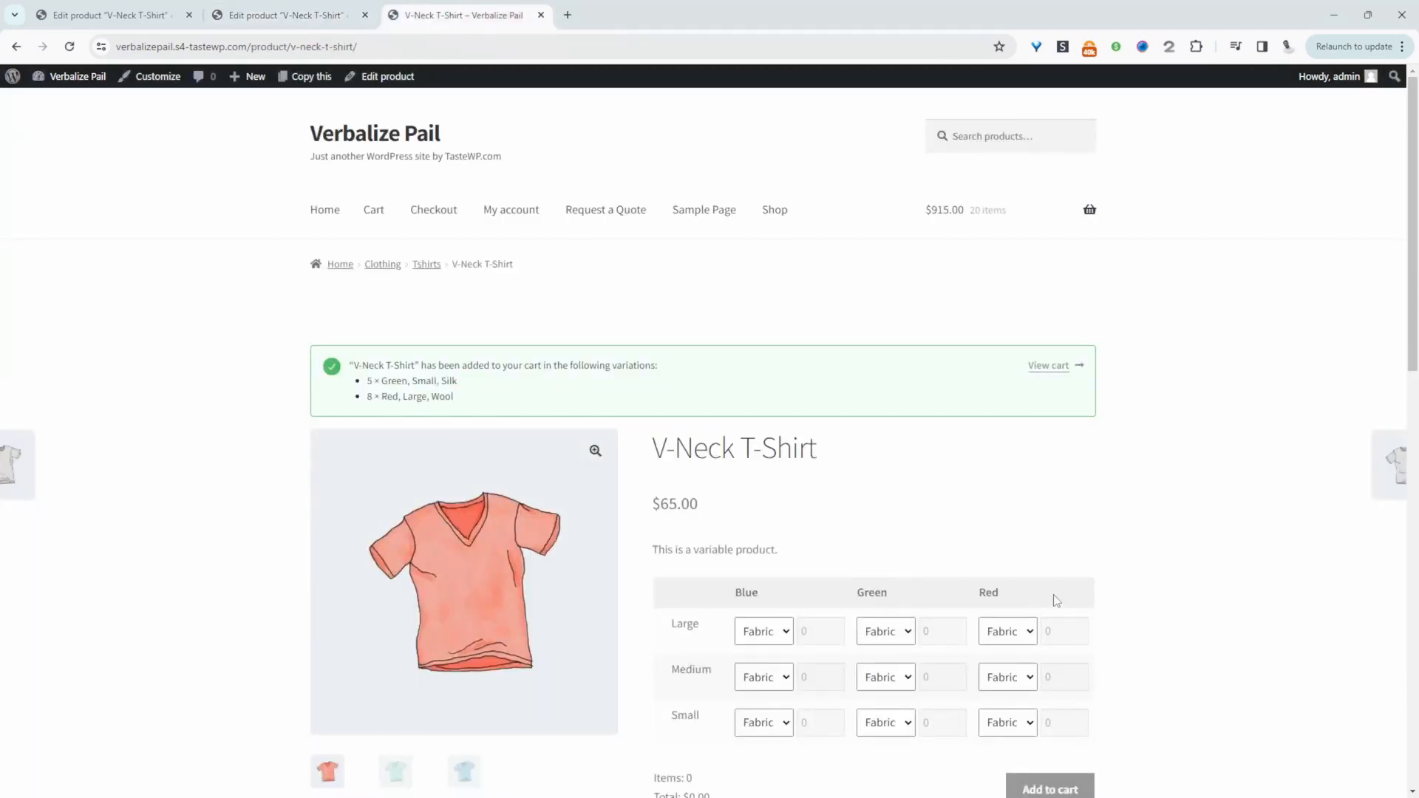
pyautogui.click(287, 14)
pyautogui.click(504, 346)
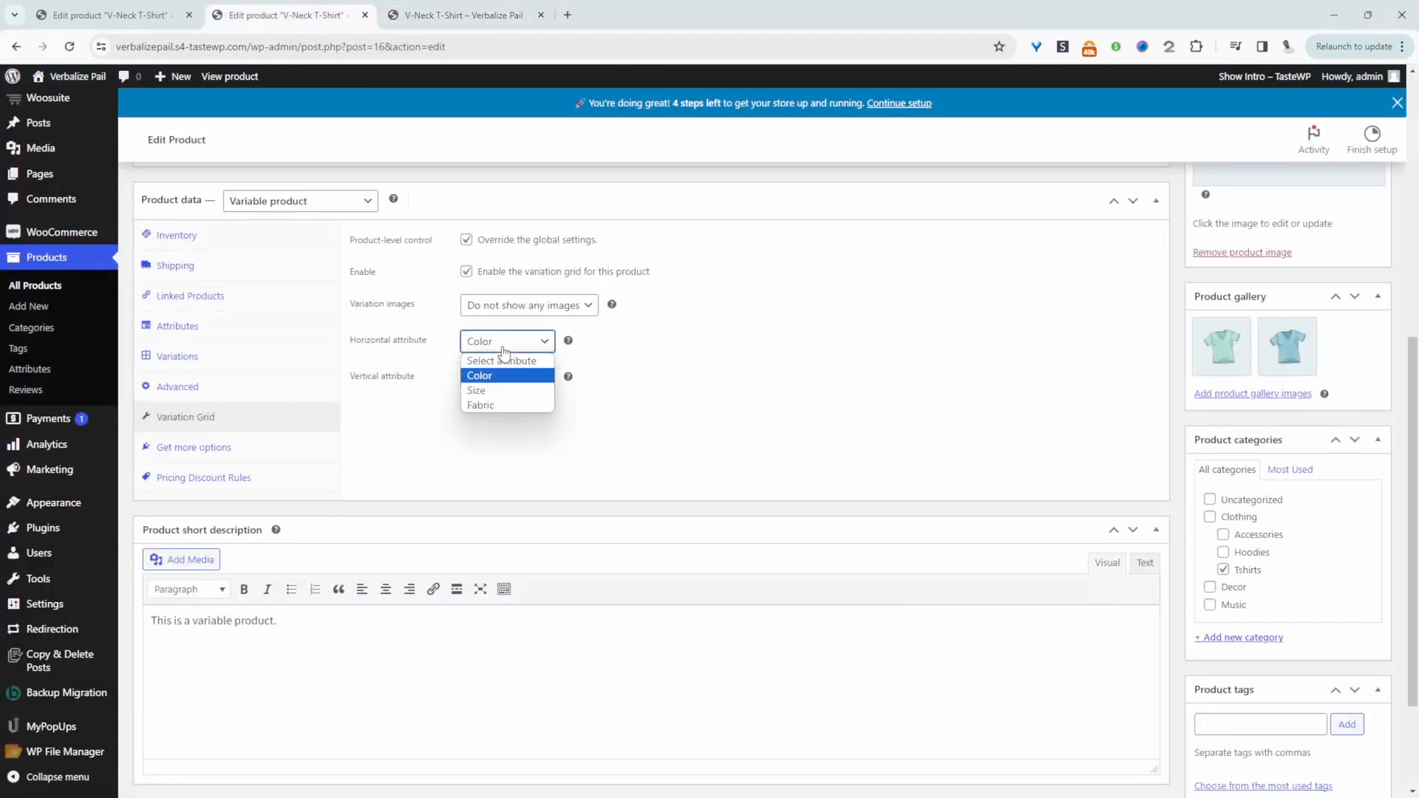
pyautogui.click(502, 406)
pyautogui.click(508, 377)
pyautogui.click(516, 441)
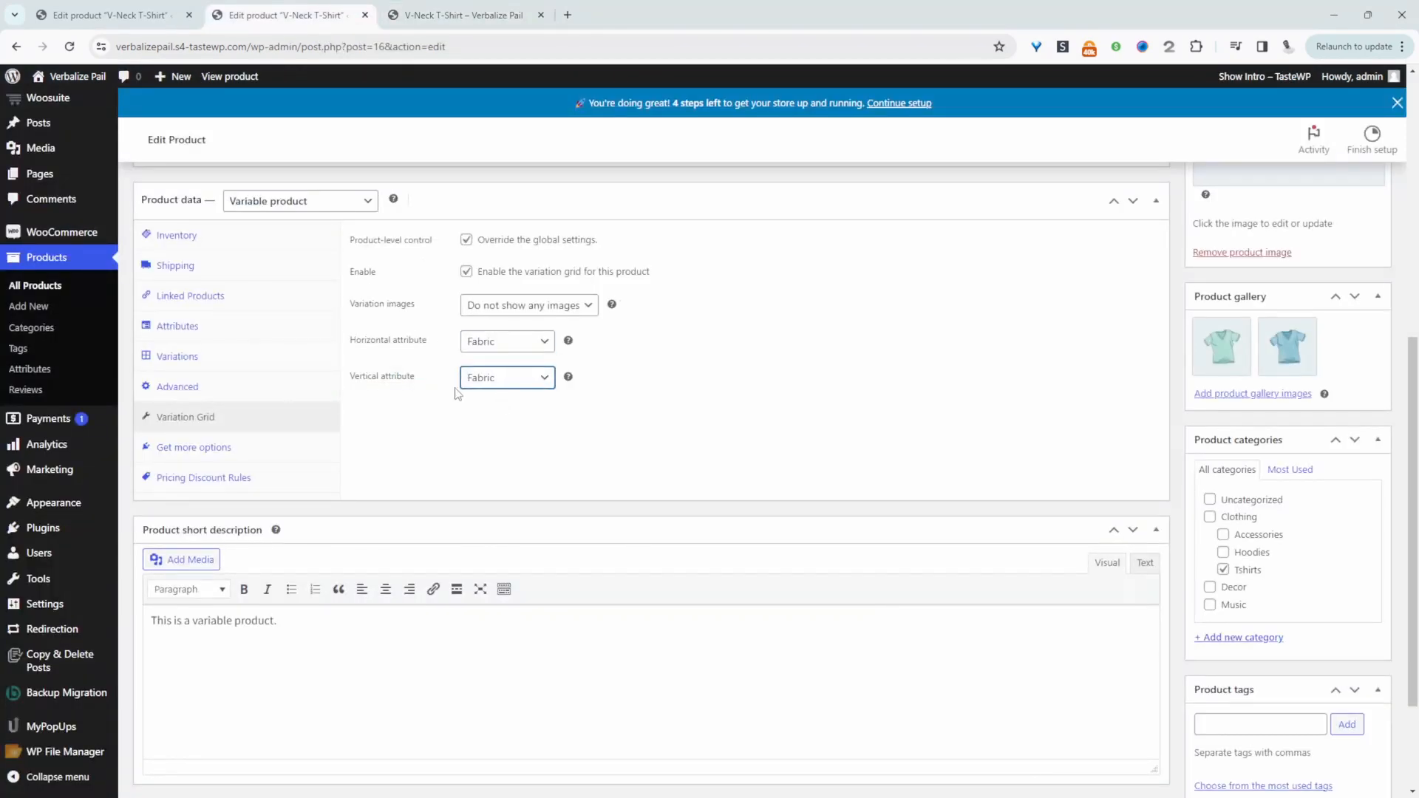
pyautogui.click(512, 346)
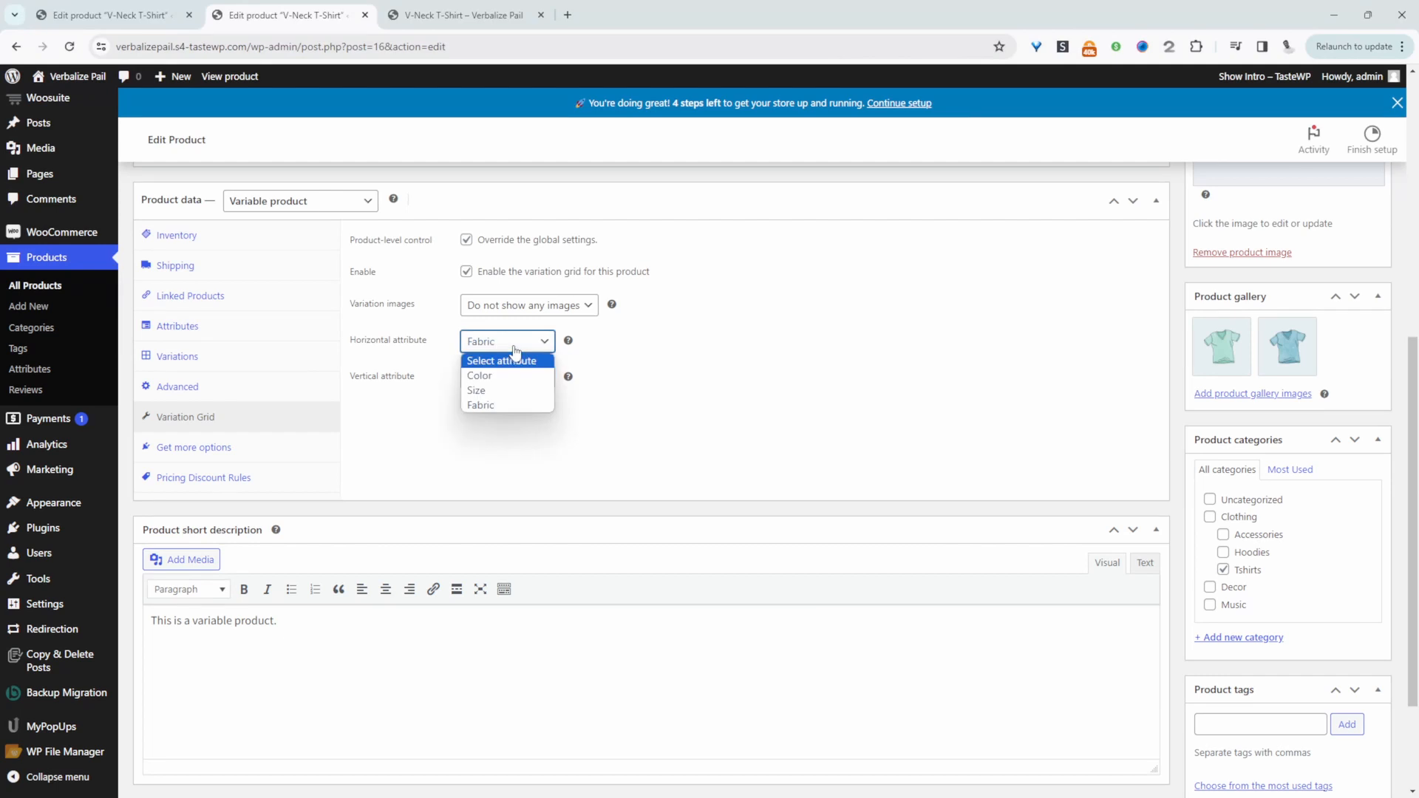
pyautogui.click(477, 390)
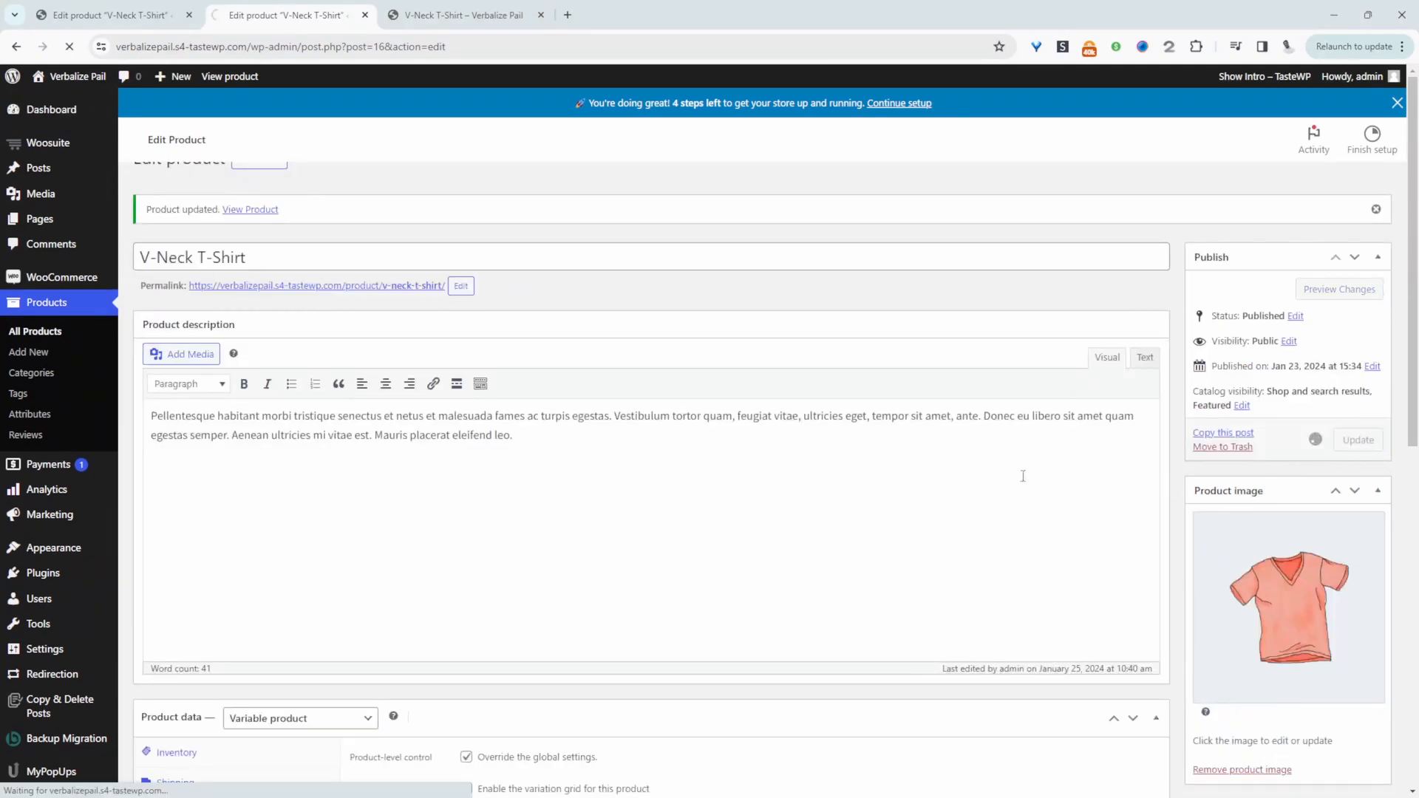
# Reload the product's store page and choose Red with quantity 6 for Large Silk in the variation grid
pyautogui.click(463, 15)
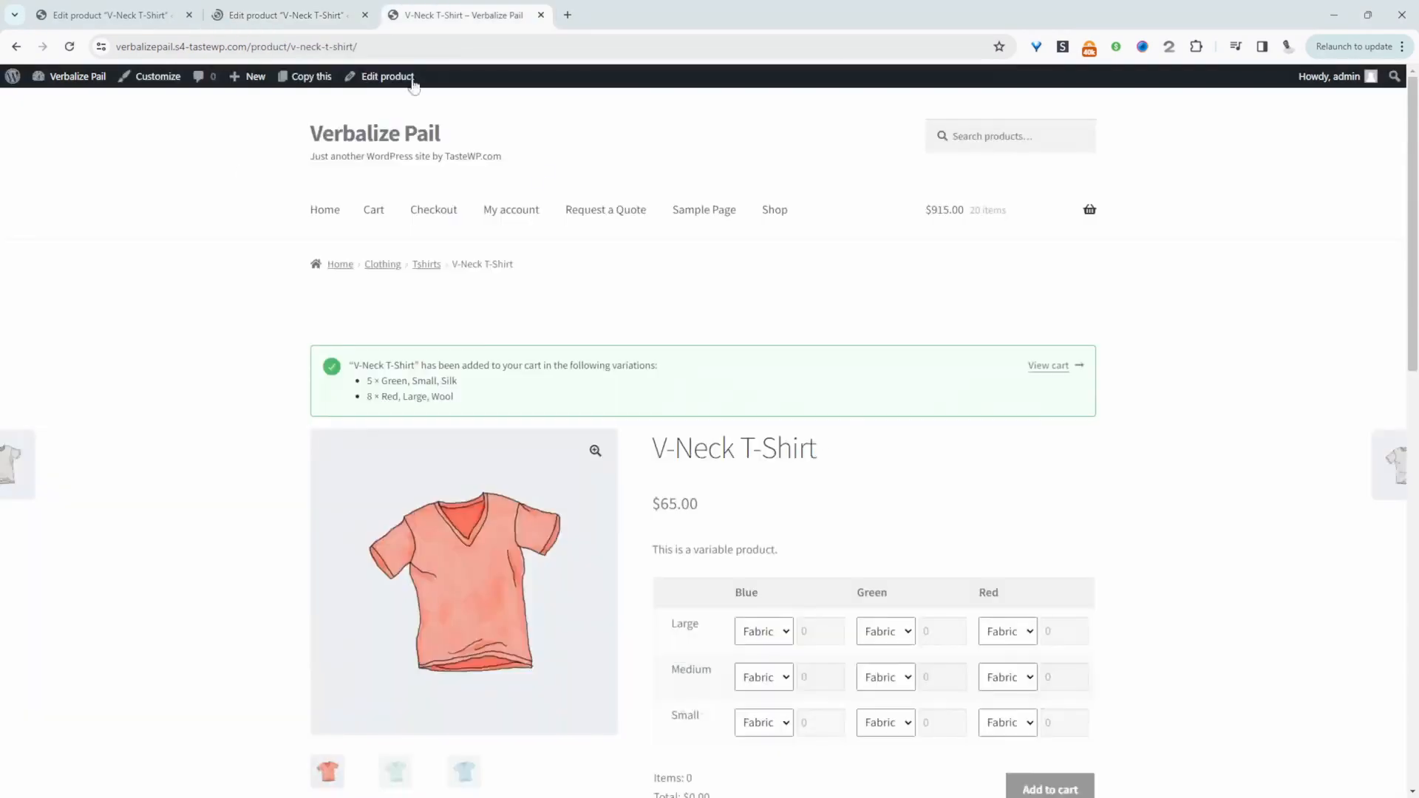
pyautogui.click(69, 47)
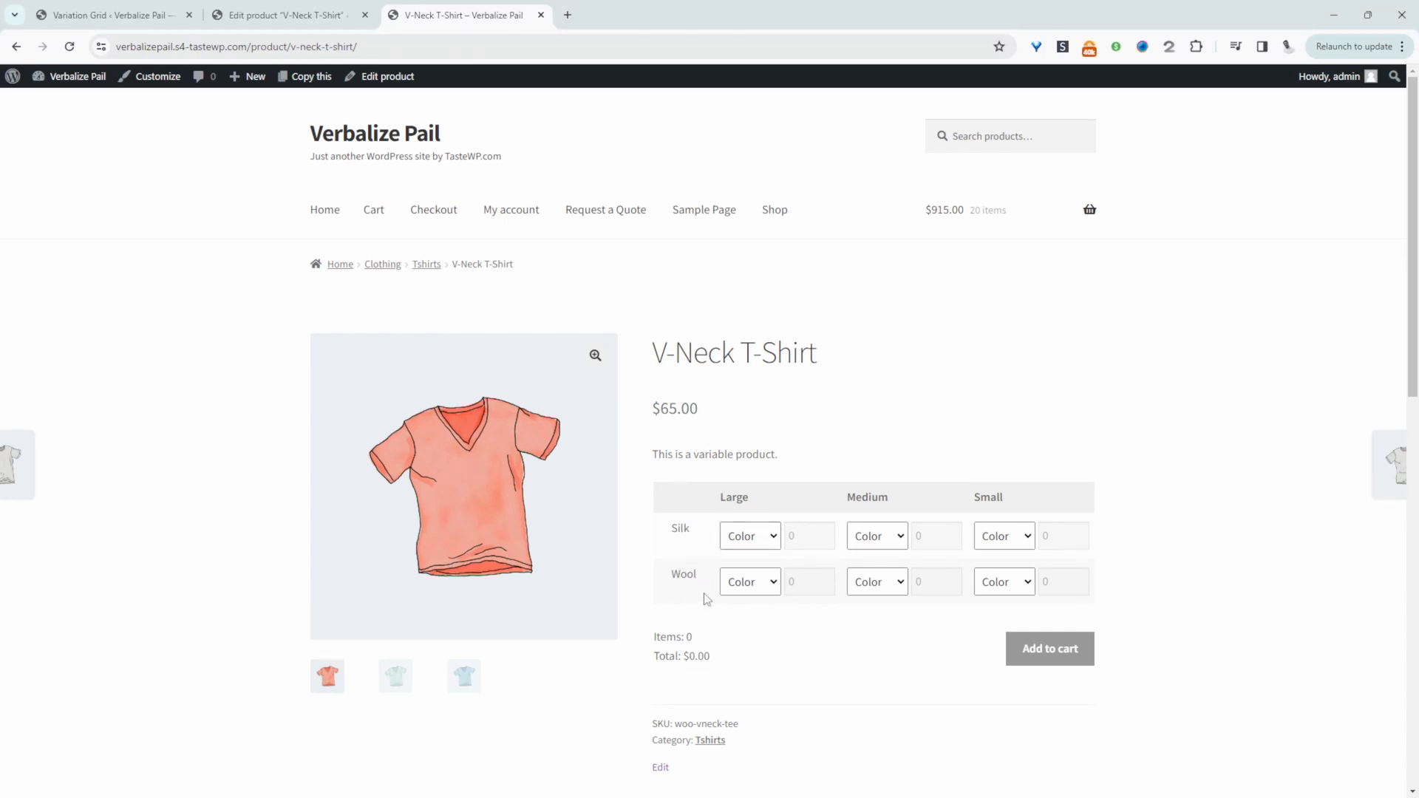
pyautogui.click(750, 542)
pyautogui.click(767, 588)
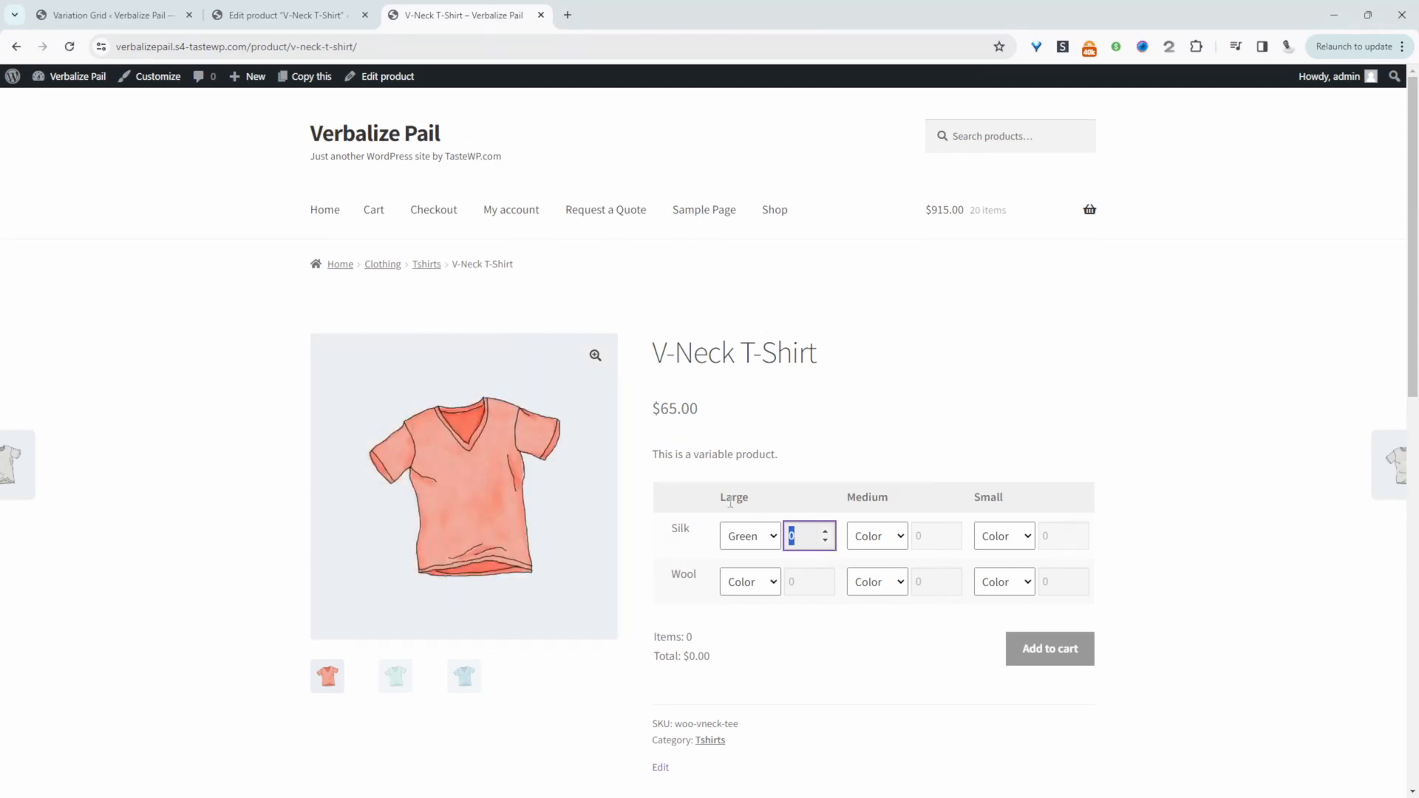
pyautogui.click(767, 549)
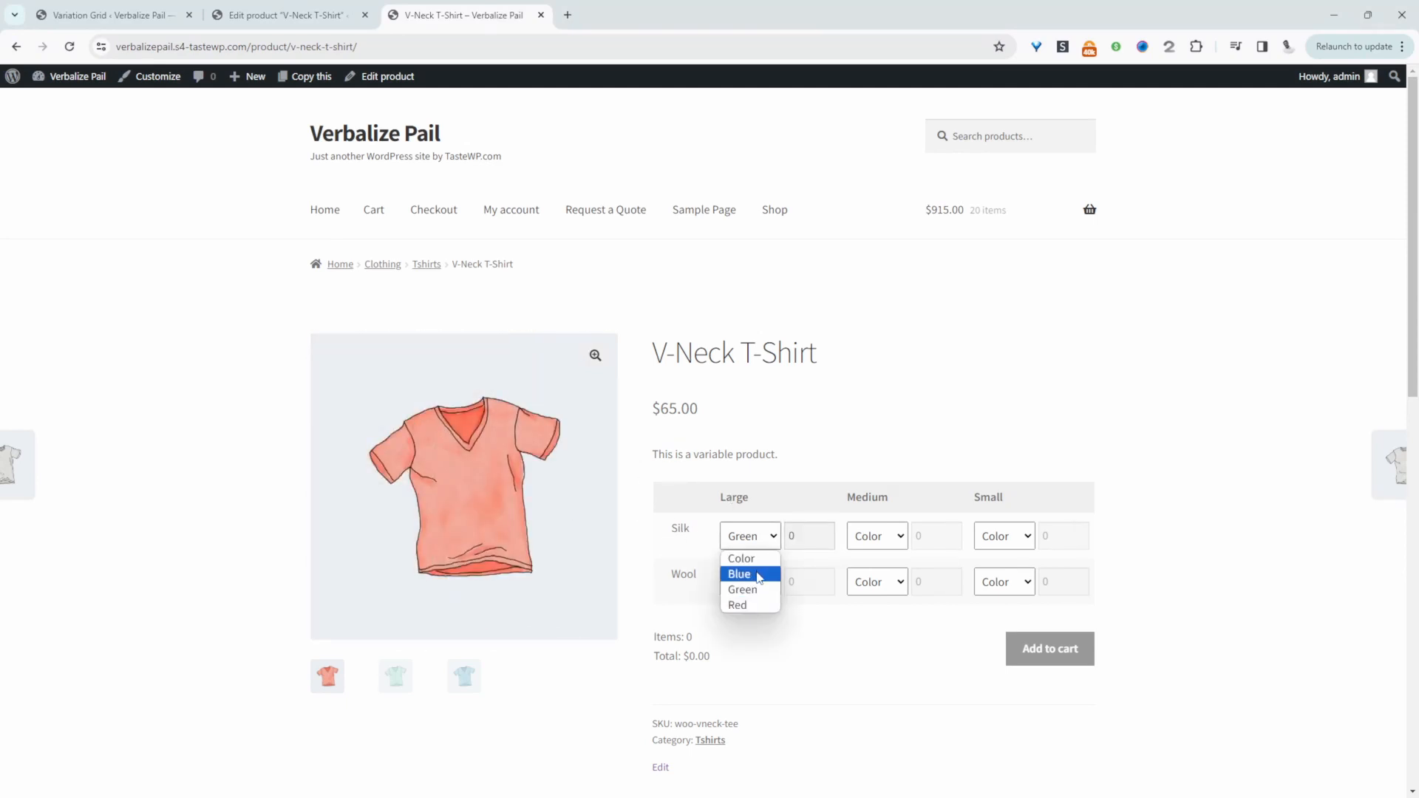
pyautogui.click(762, 605)
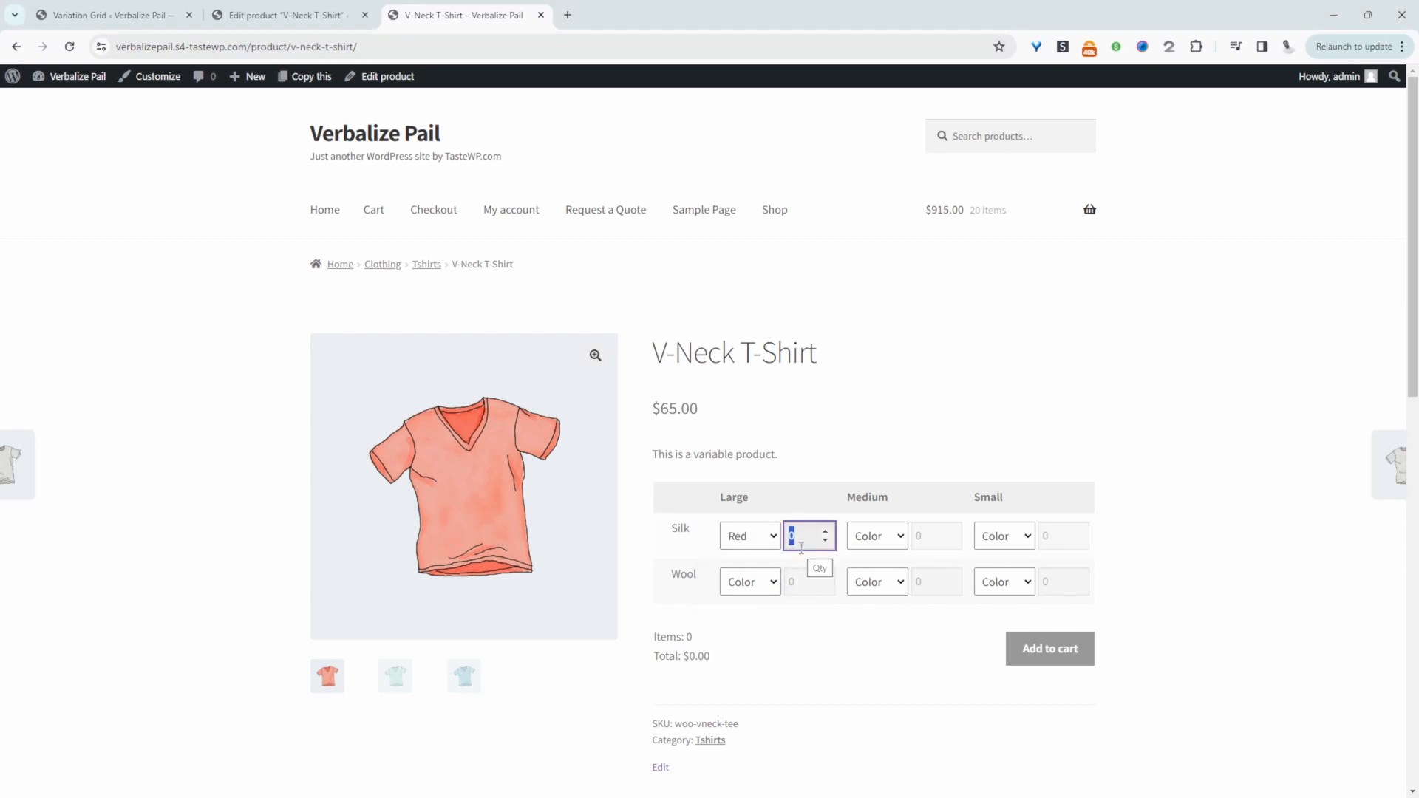
pyautogui.write('6')
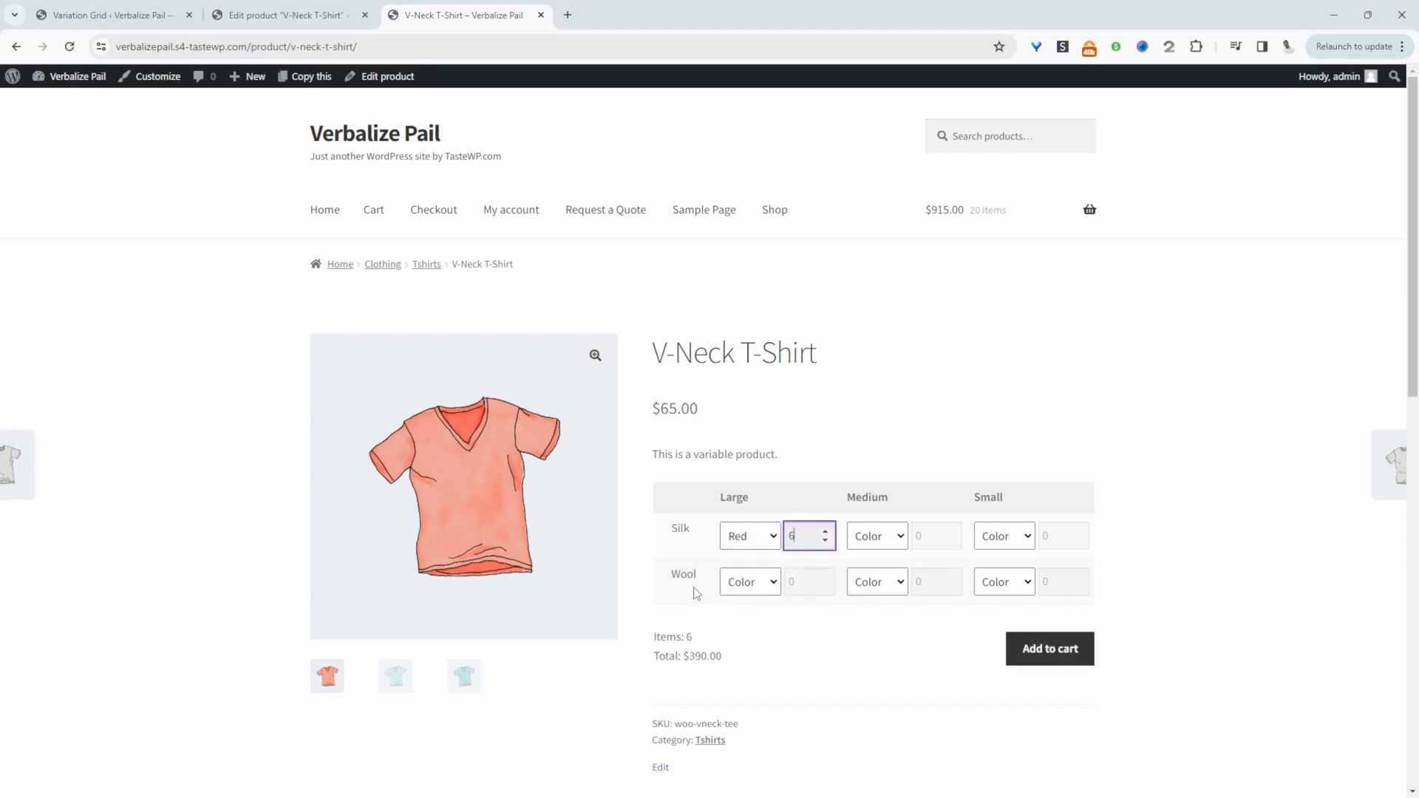
# Choose Blue with quantity 5 for Medium Wool and add the selected variations to the cart
pyautogui.click(859, 584)
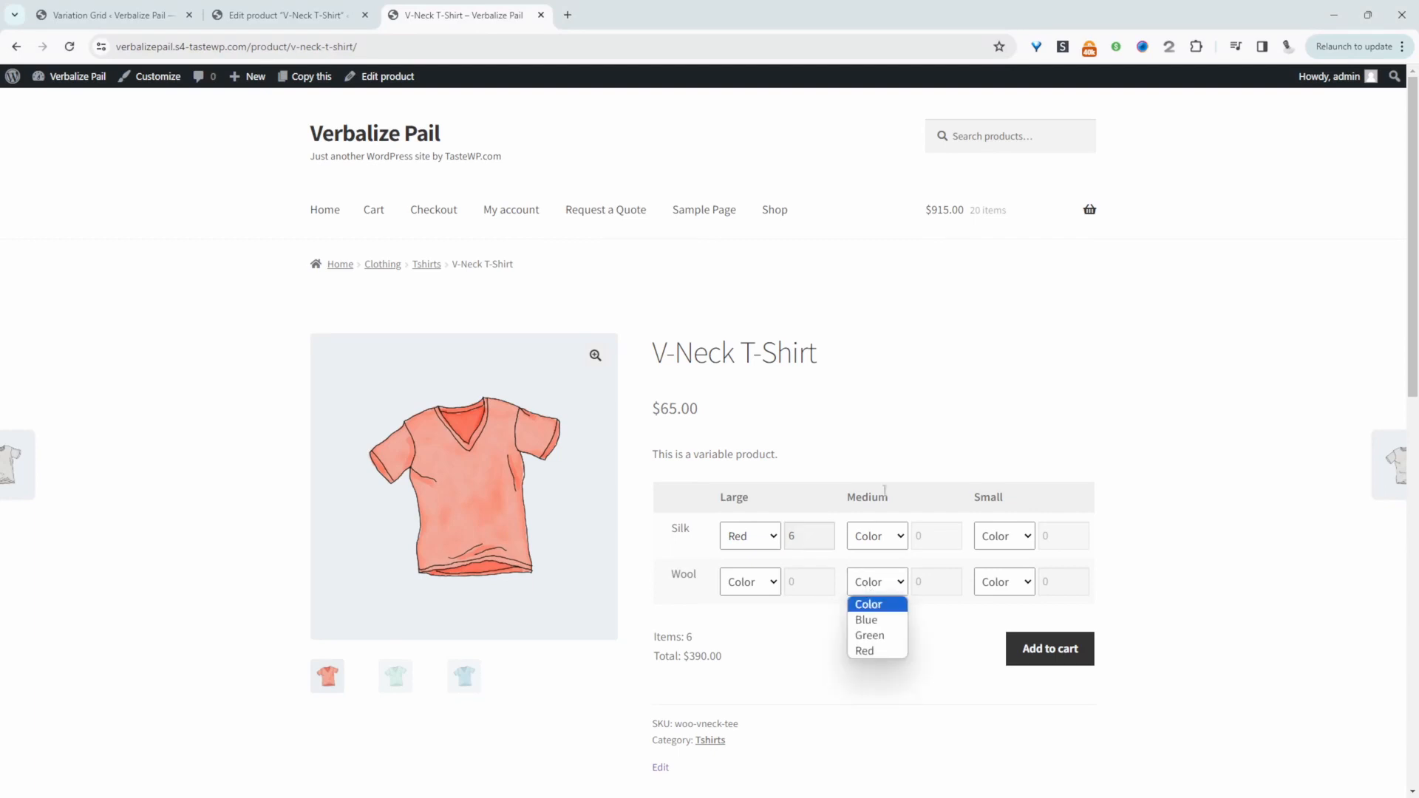
pyautogui.click(878, 620)
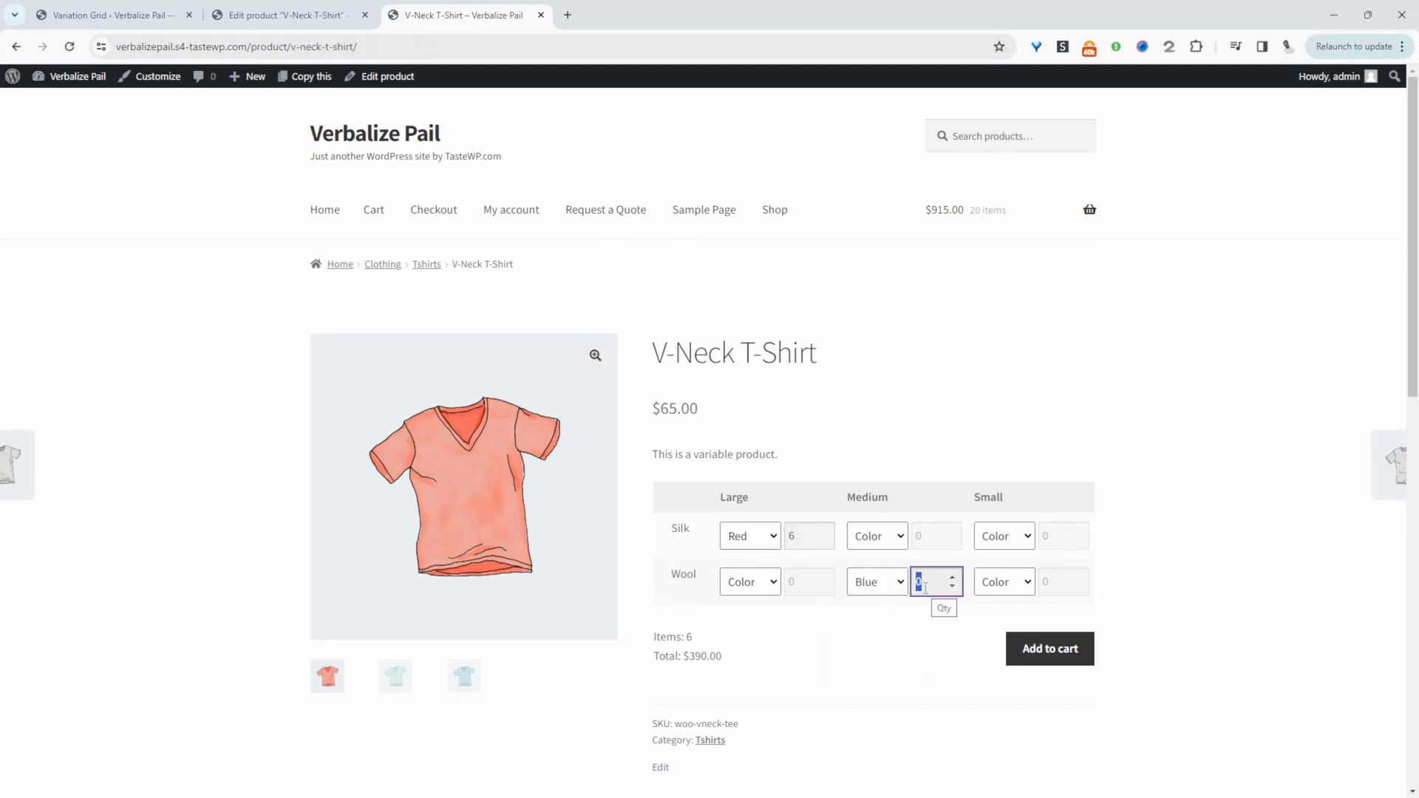
pyautogui.write('5')
pyautogui.click(1063, 653)
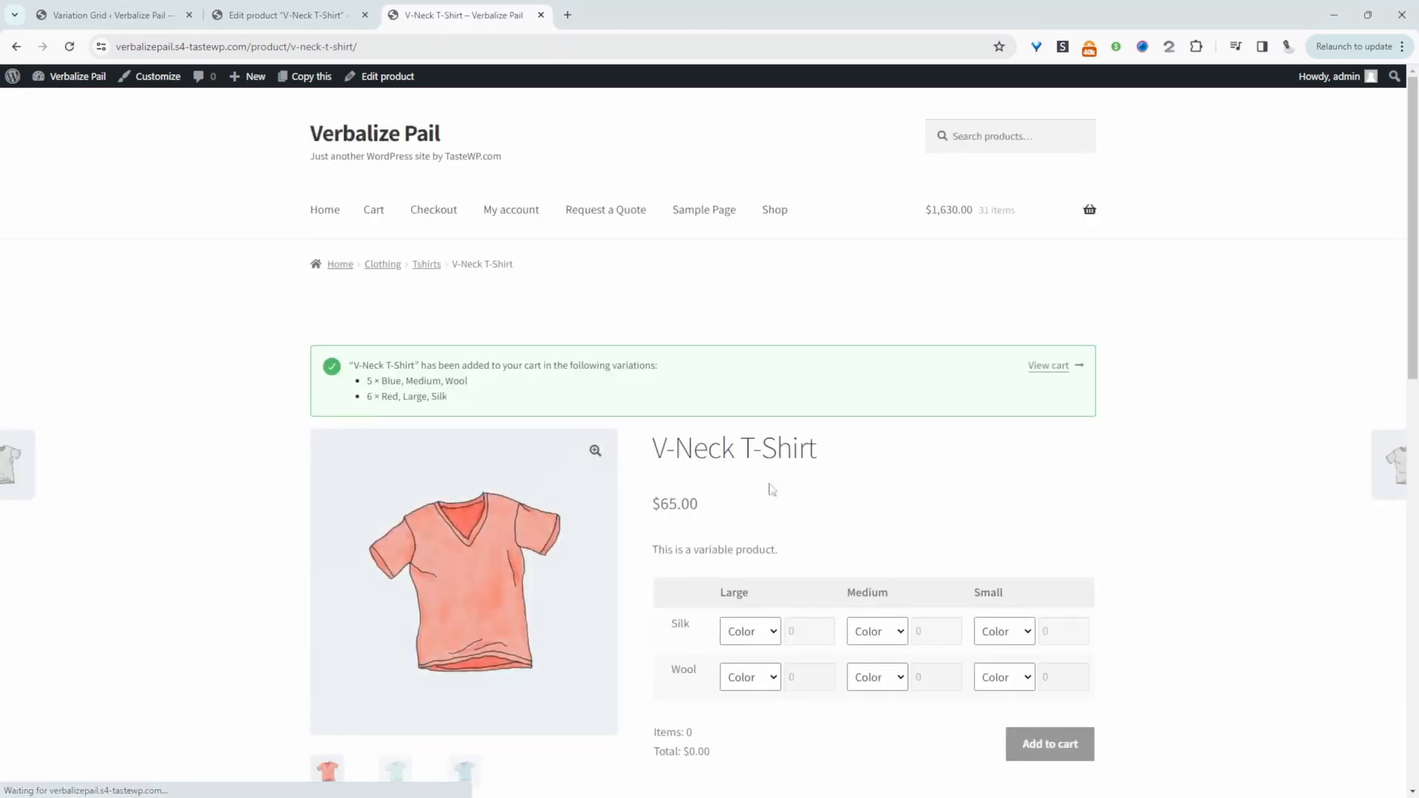